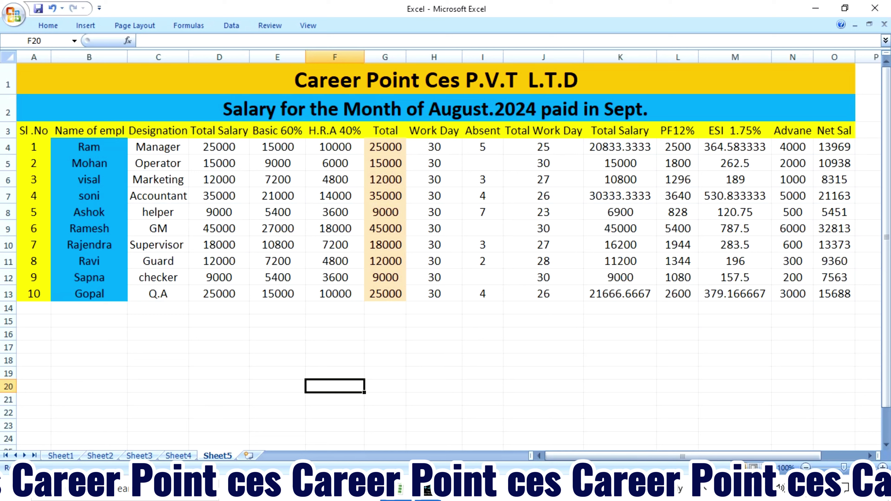
Review each column heading from the serial number through Net Sal
click(33, 131)
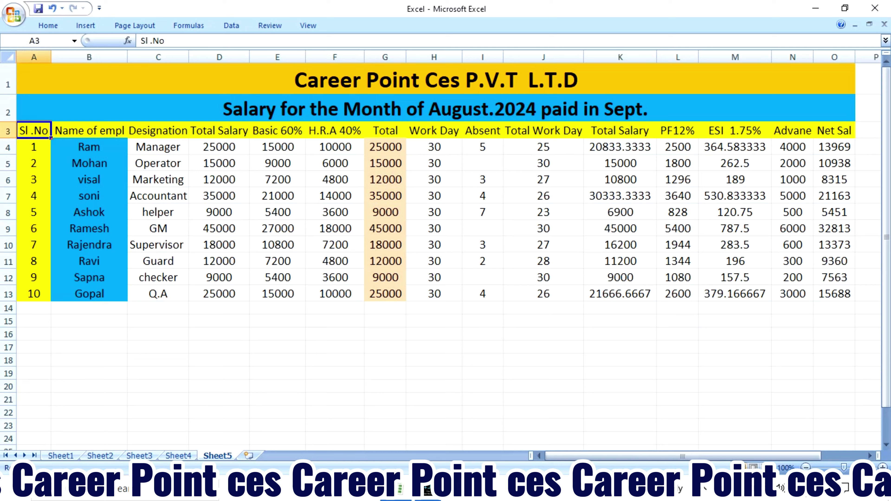
click(89, 131)
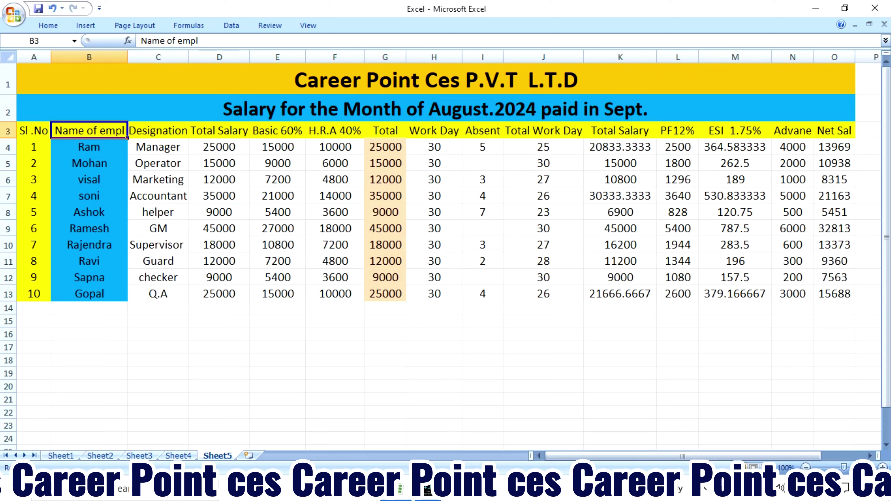
click(158, 130)
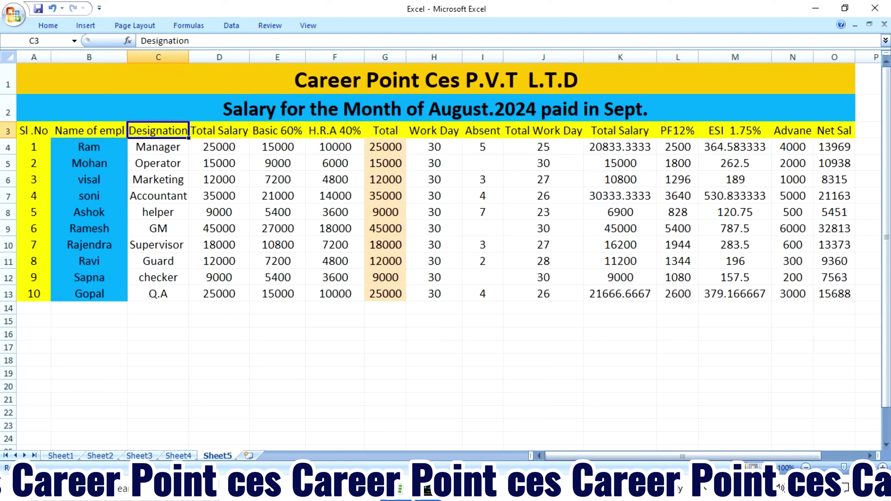
click(219, 130)
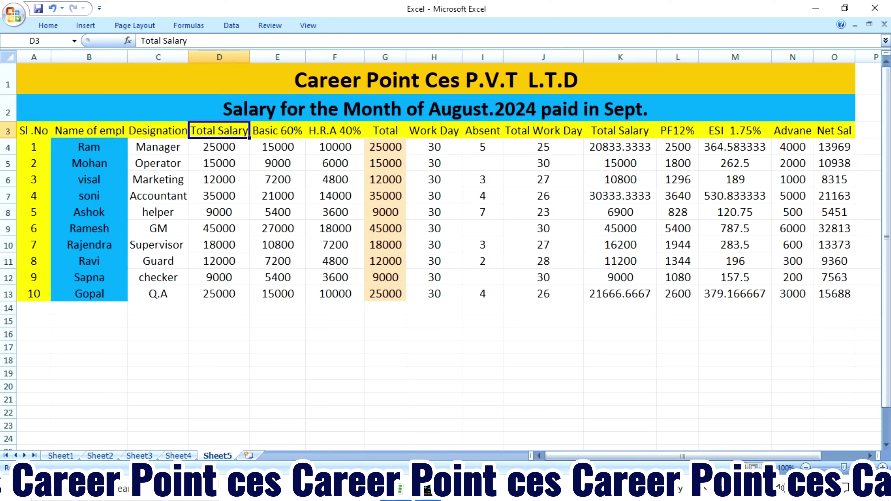
click(277, 131)
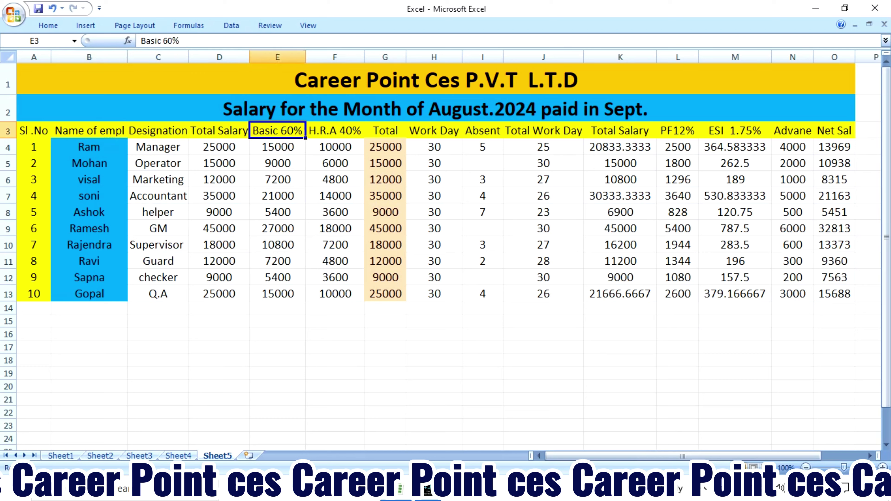
click(218, 130)
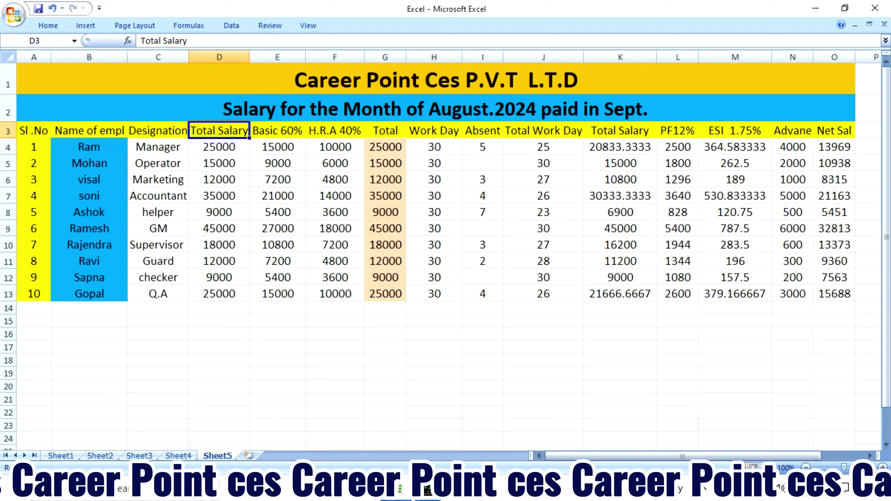
click(277, 130)
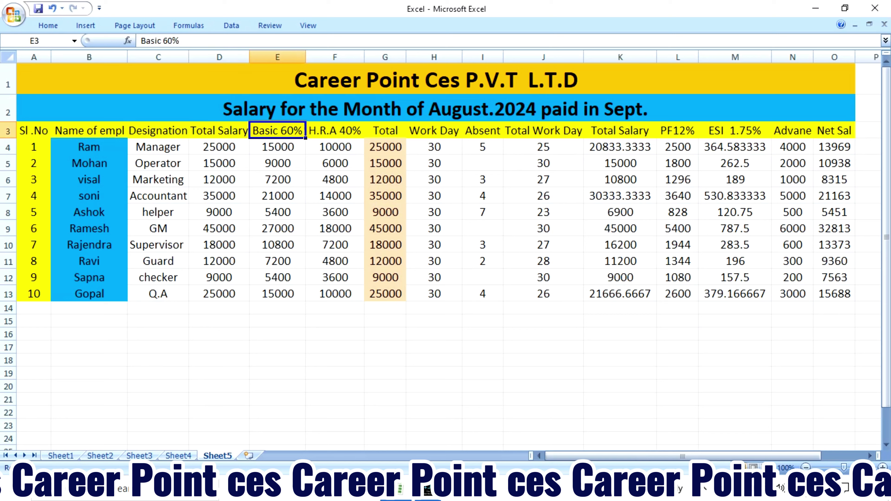
click(335, 131)
click(385, 131)
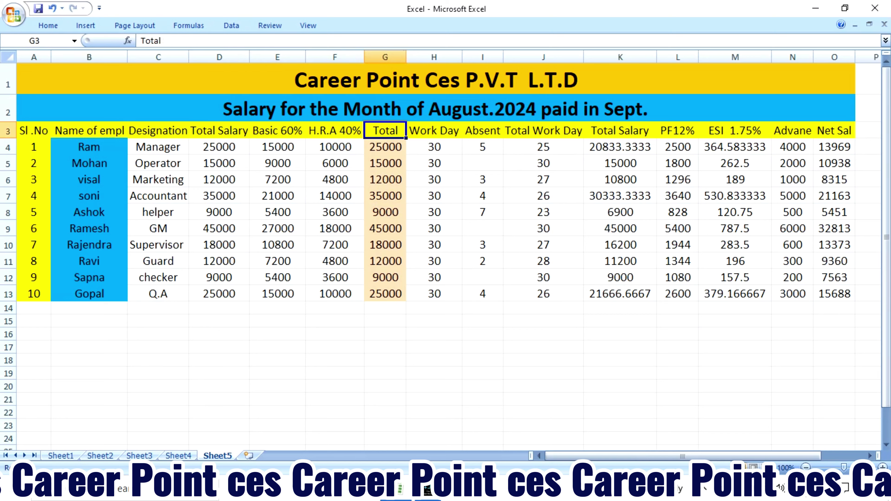
click(434, 131)
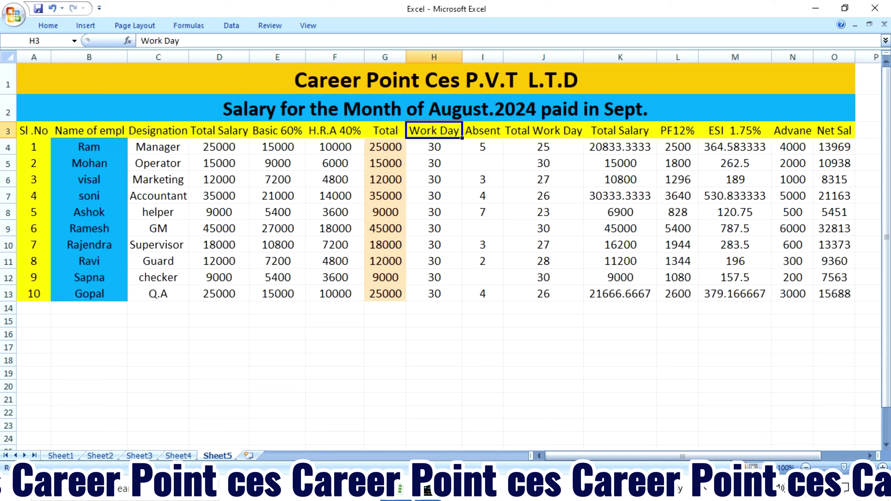
click(482, 131)
click(542, 130)
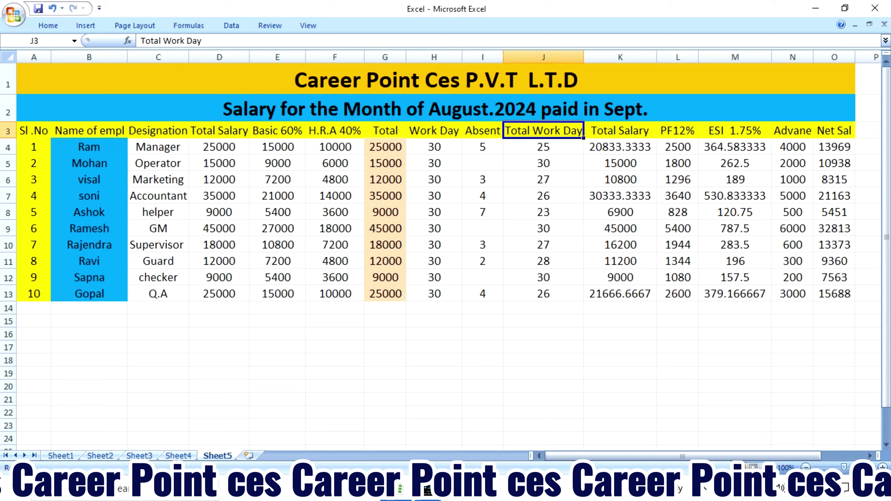
click(619, 130)
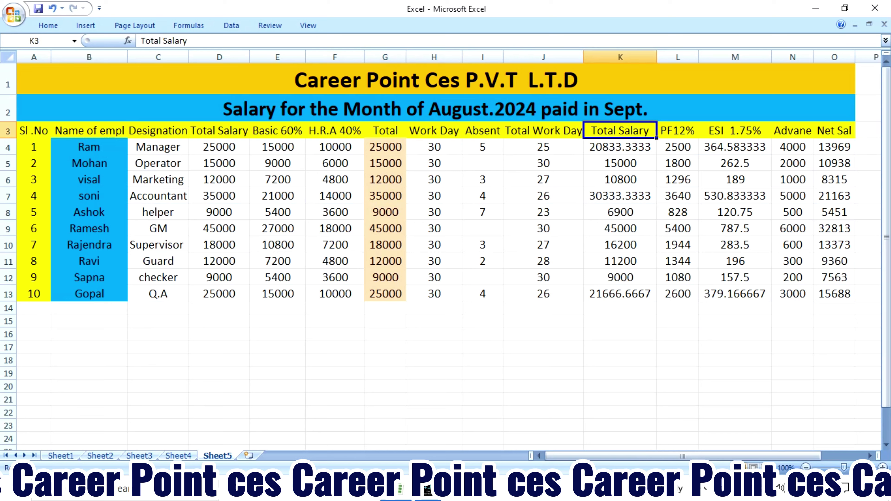
click(677, 131)
click(735, 131)
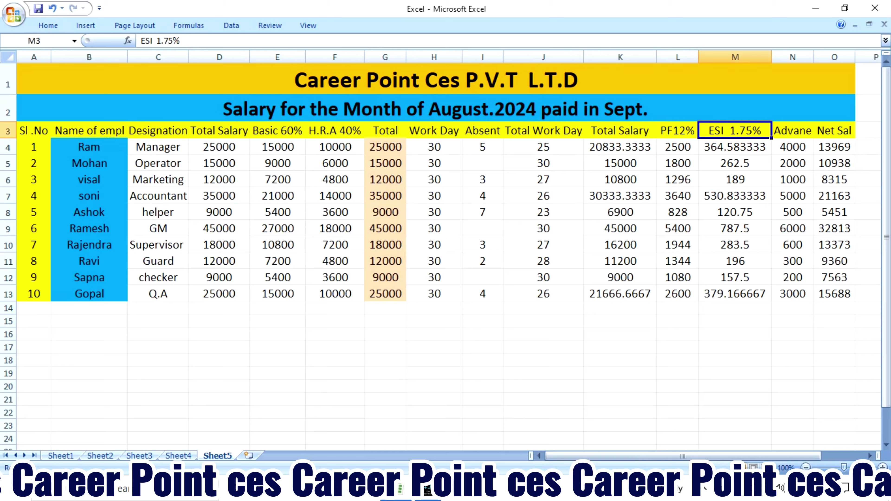
click(792, 130)
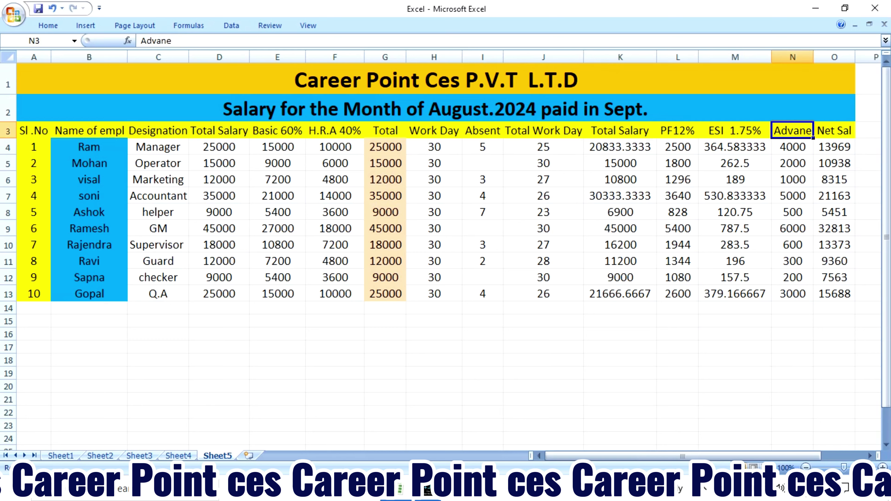
click(834, 131)
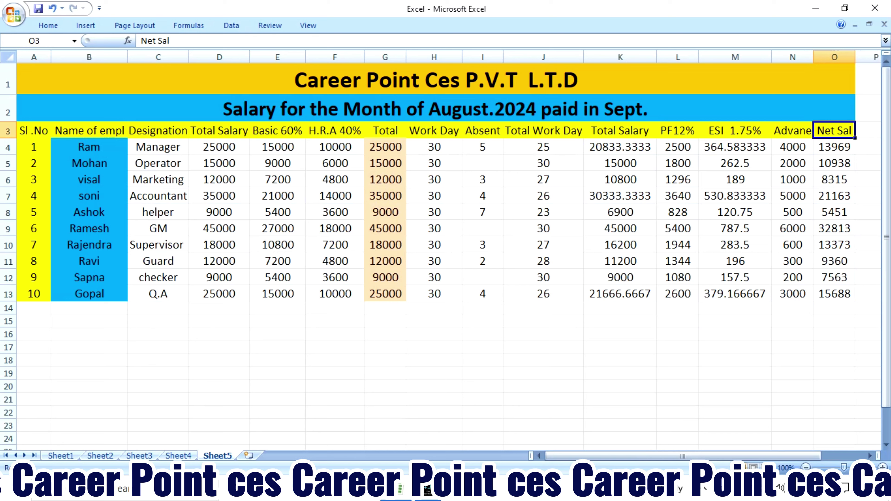
Clear all calculated values in E4:O14, keeping total salaries such as 25000
click(219, 147)
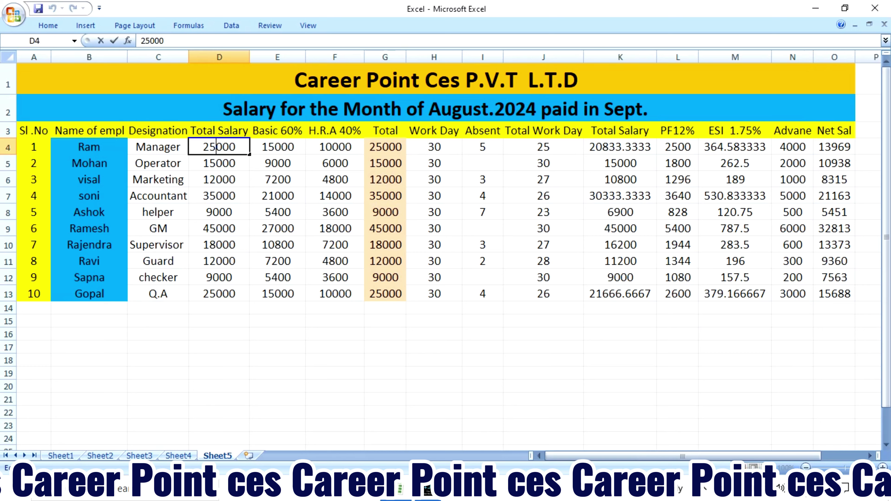
click(277, 147)
drag(277, 146, 834, 308)
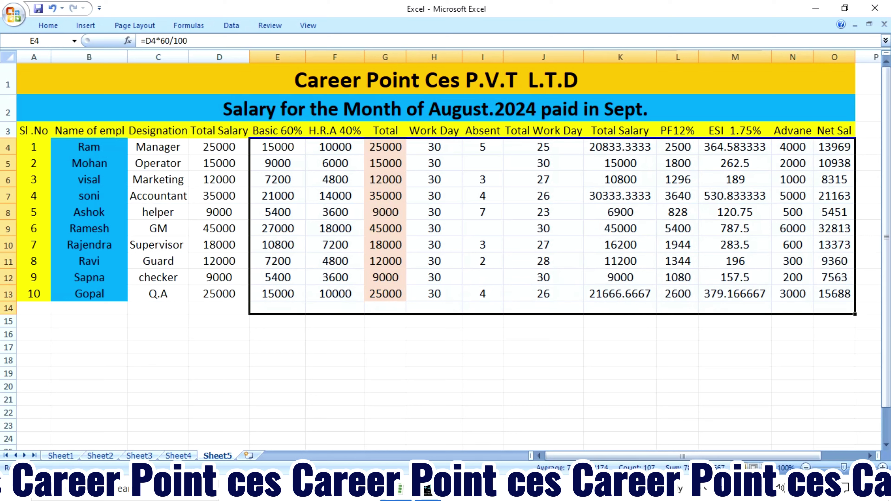
key(Delete)
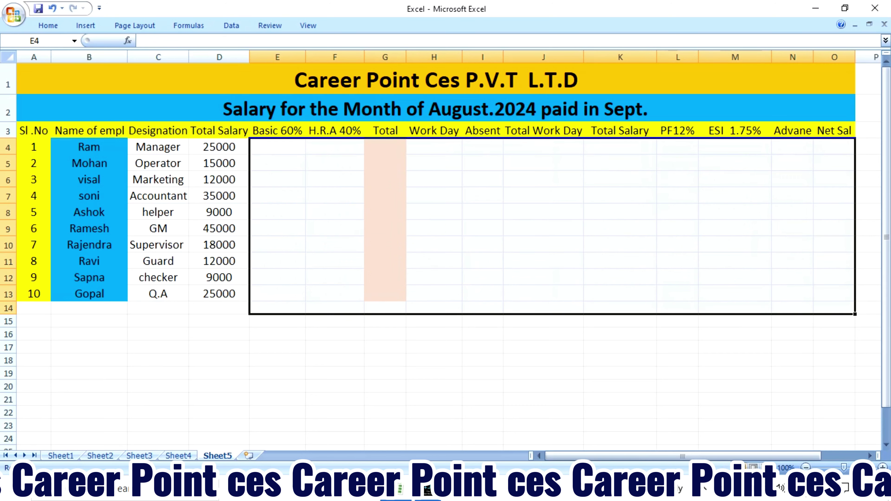
click(277, 131)
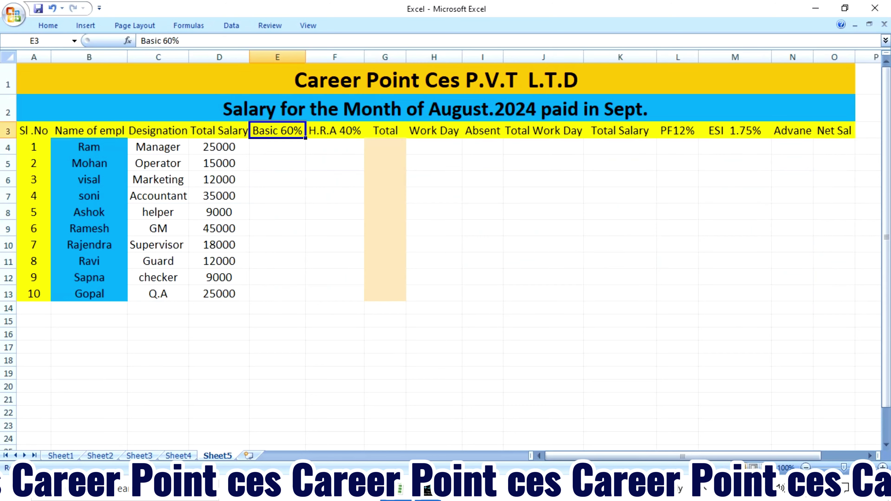
click(277, 146)
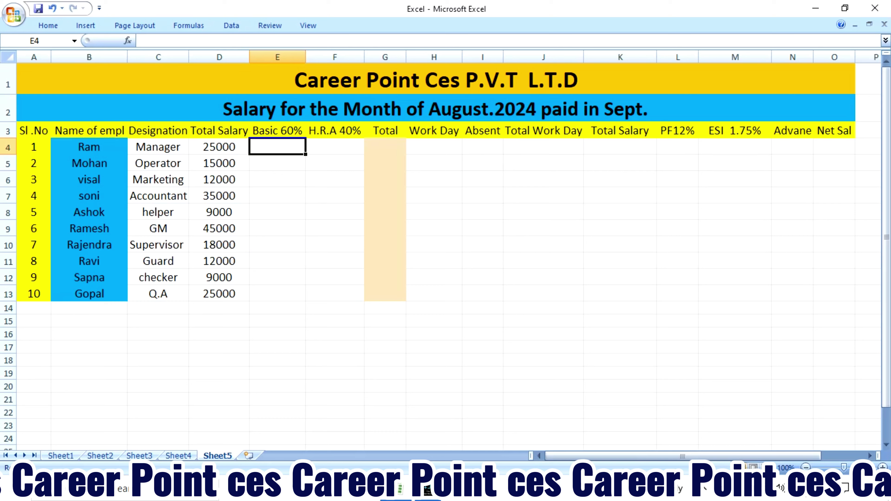
click(219, 146)
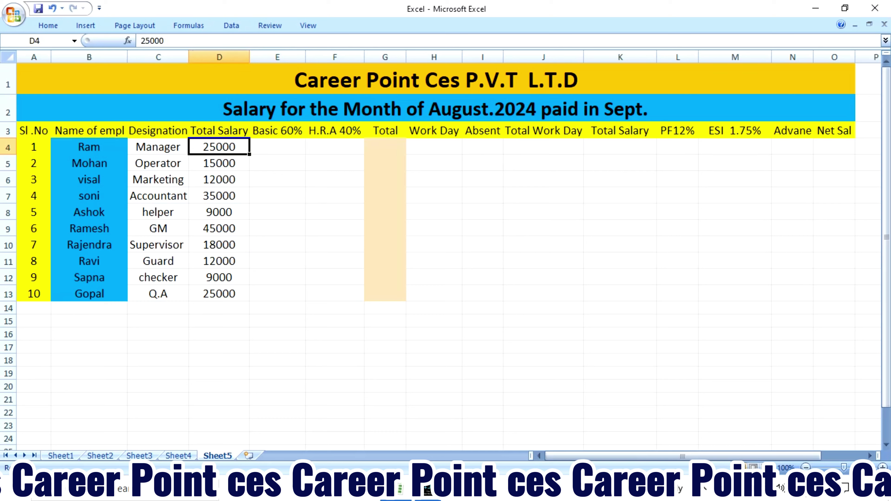
click(277, 147)
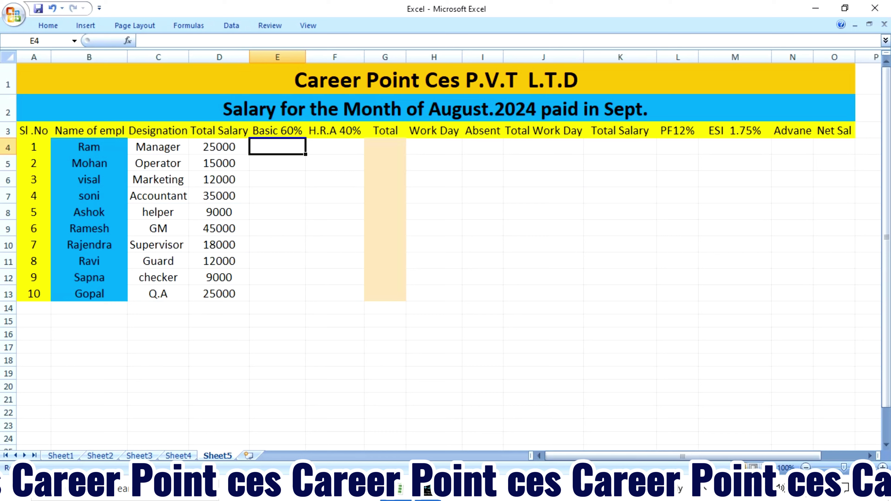
Enter =D4*60/100 in E4 so the first Basic 60% value is 15000
text(=)
key(Left)
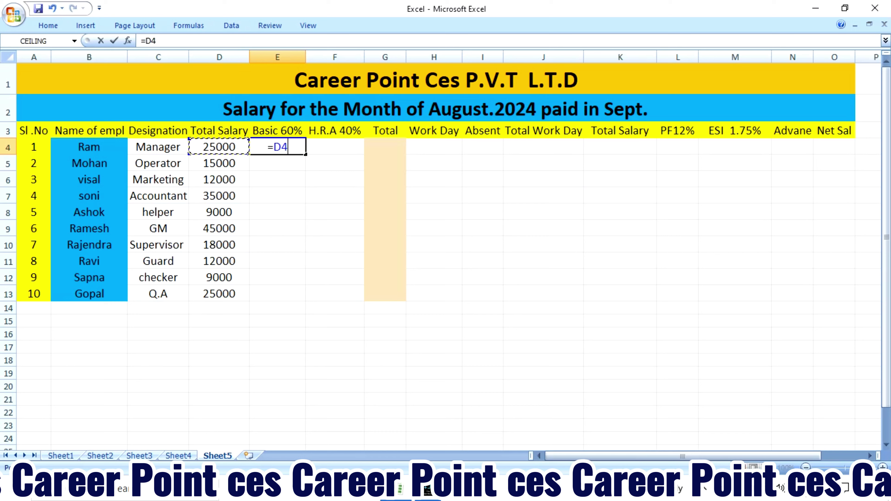
text(*)
text(60/)
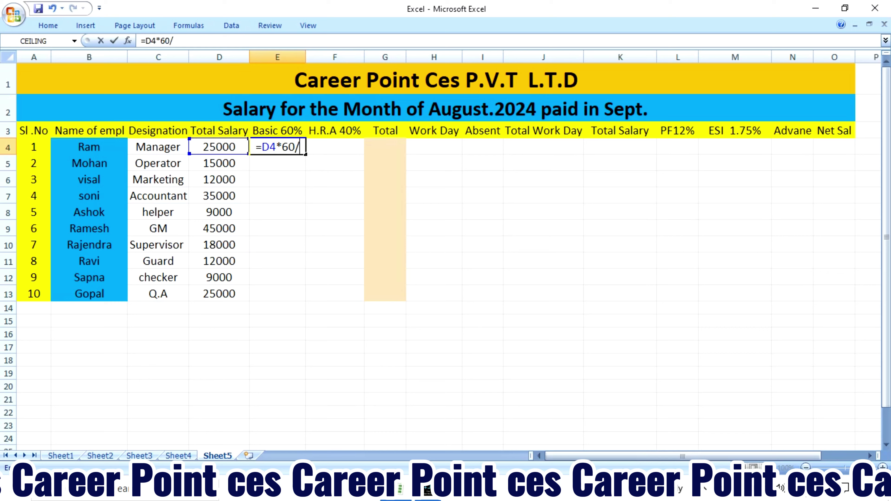
text(100)
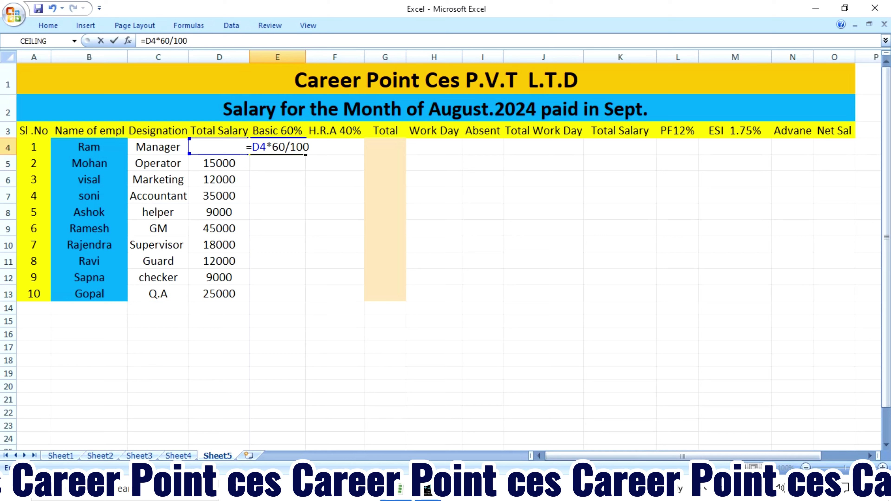
key(Return)
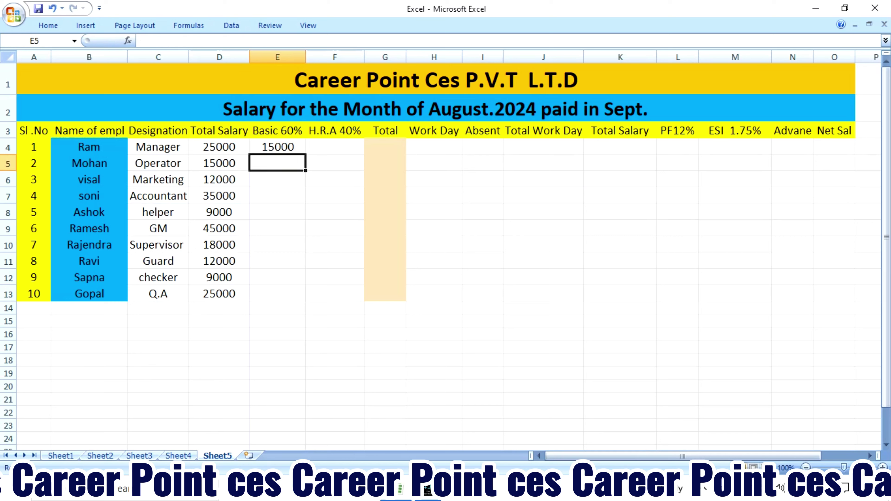
click(277, 147)
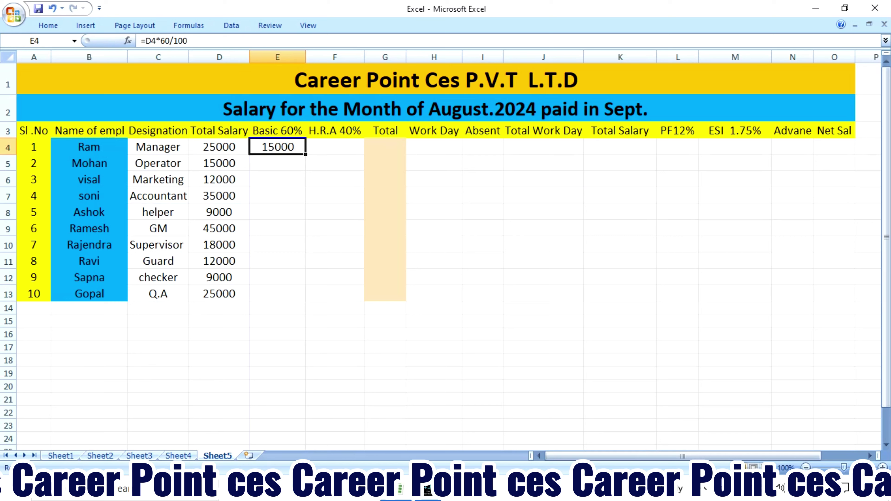
Enter =D4*40/100 in F4 so the first H.R.A value is 10000
click(335, 146)
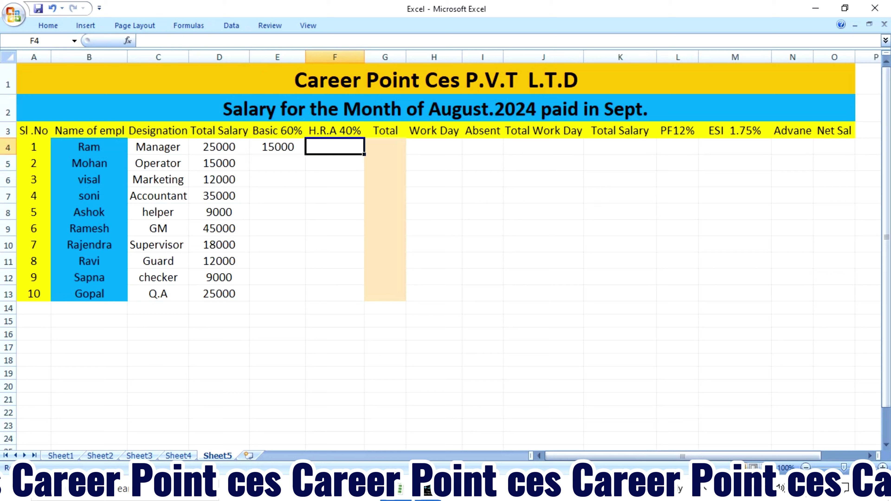
text(=)
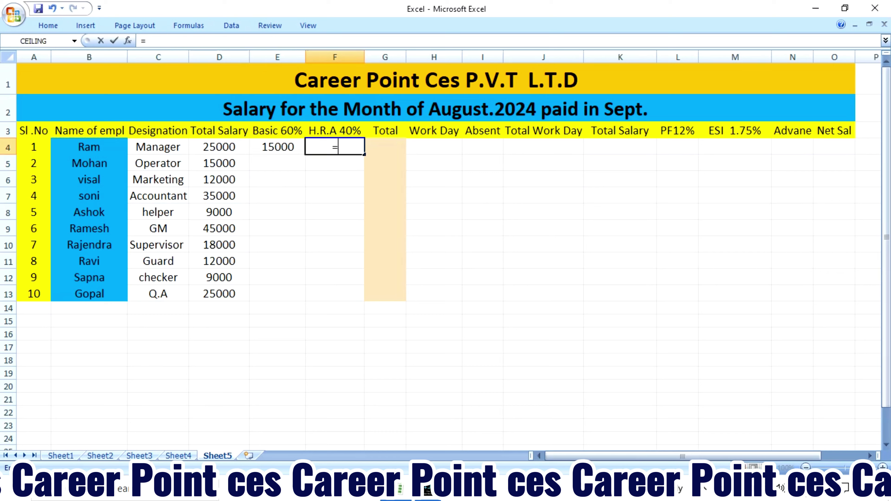
key(Left)
key(Left)
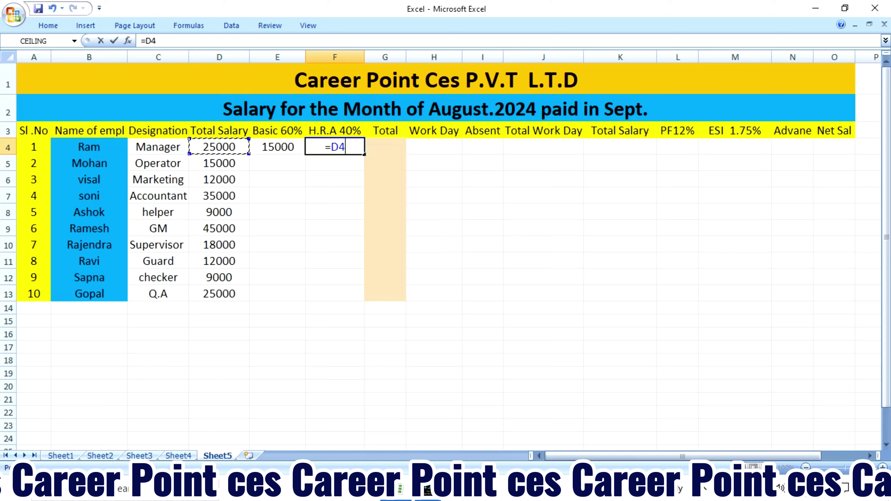
text(*40/1)
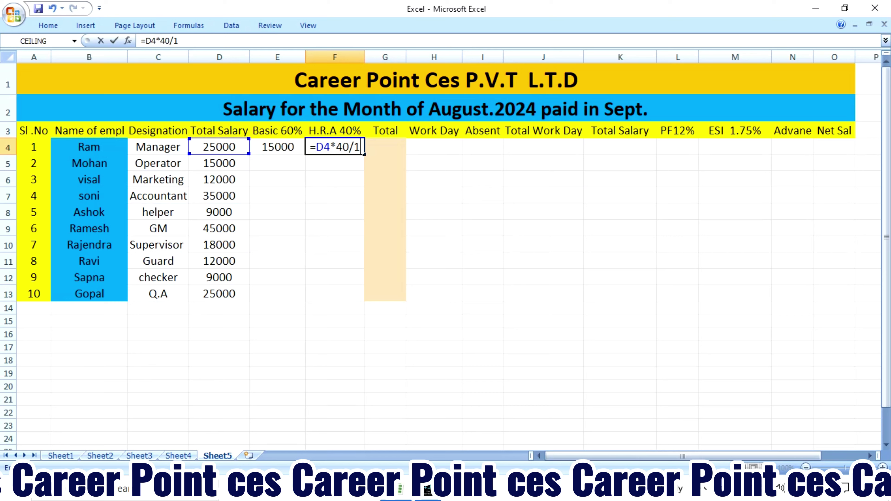
text(00)
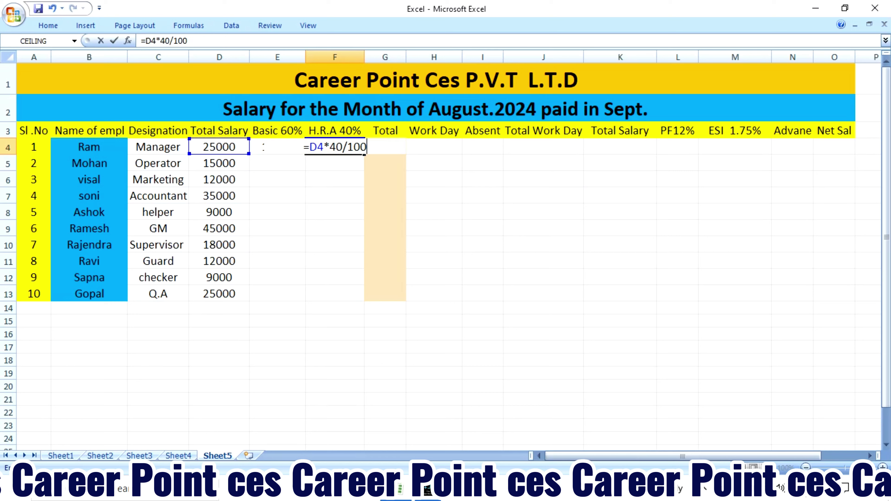
key(Return)
click(335, 147)
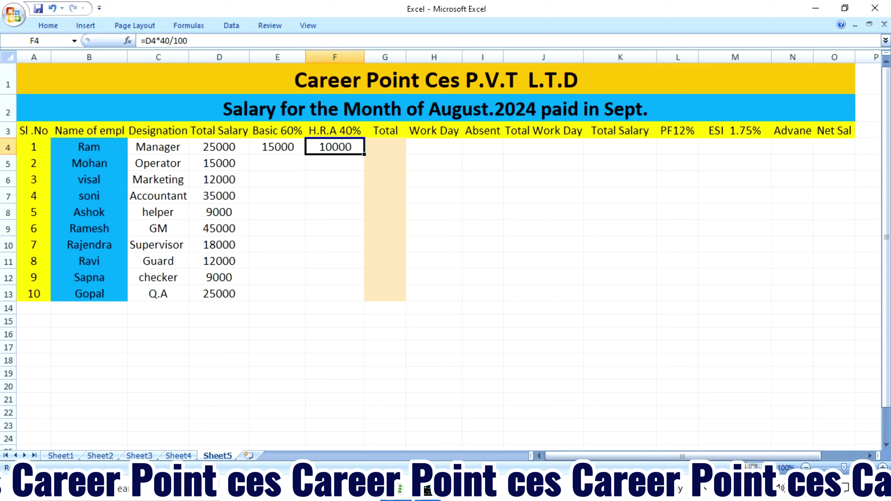
click(277, 147)
Enter =E4+F4 in G4 so Total adds Basic and H.R.A
click(335, 147)
click(384, 147)
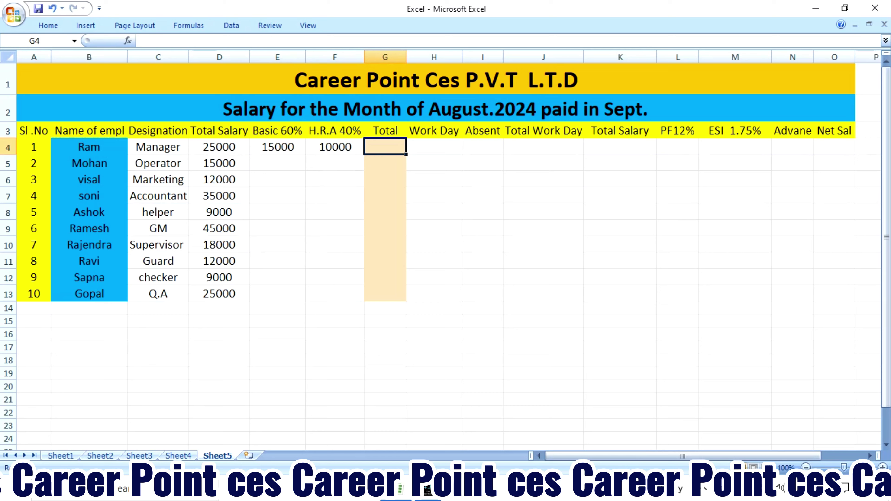
text(=)
key(Left)
key(Left)
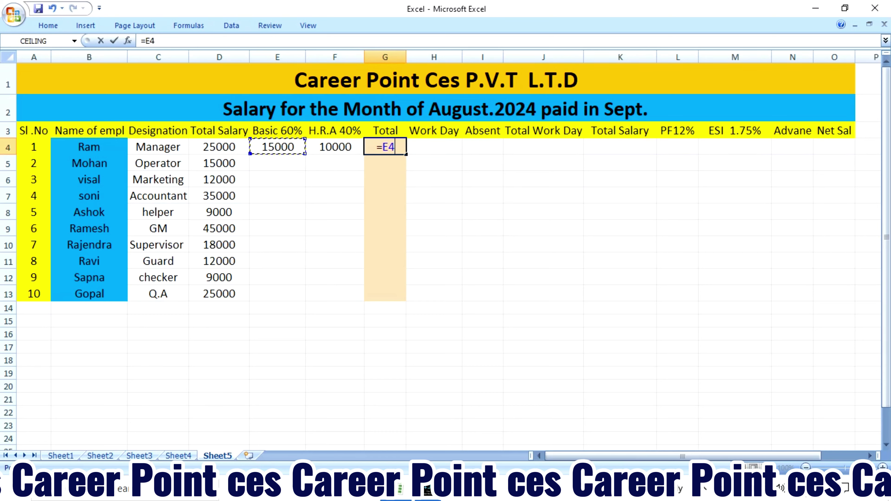
text(+)
key(Left)
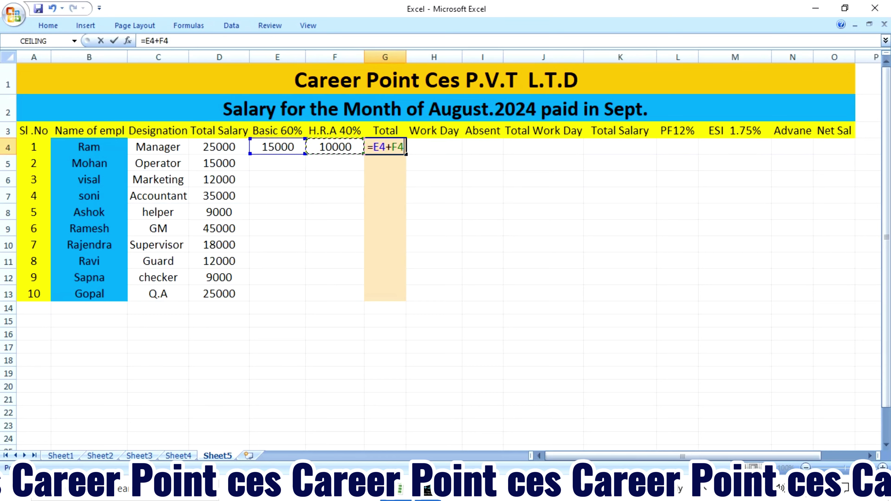
key(Return)
Fill the Basic, H.R.A and Total formulas in E4:G4 down to row 13
click(385, 147)
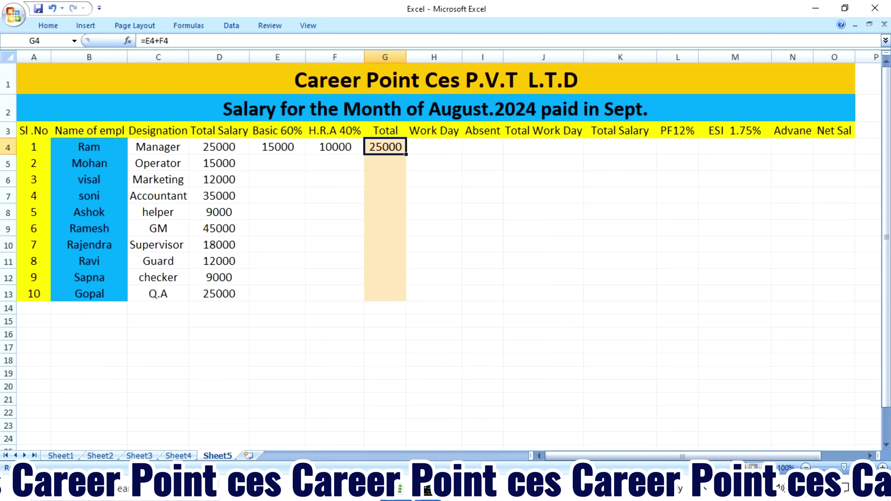
drag(384, 147, 277, 146)
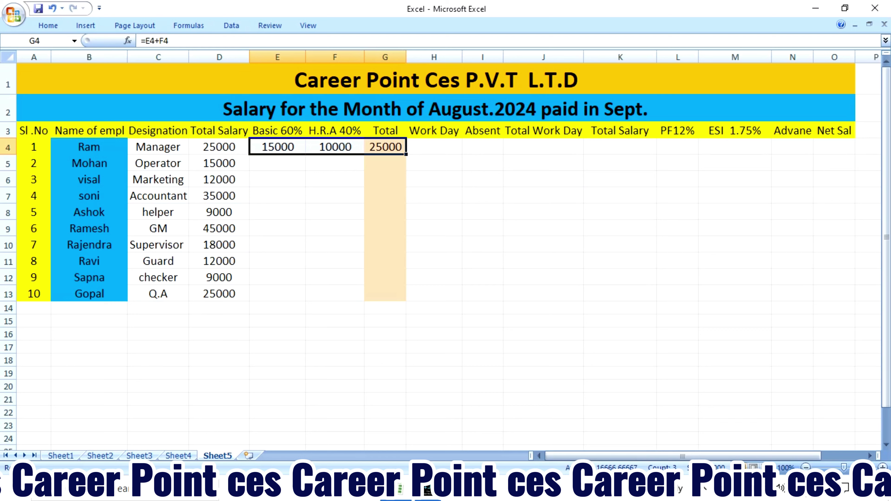
mouse_move(406, 155)
mouse_down()
mouse_move(405, 311)
mouse_move(405, 299)
mouse_up()
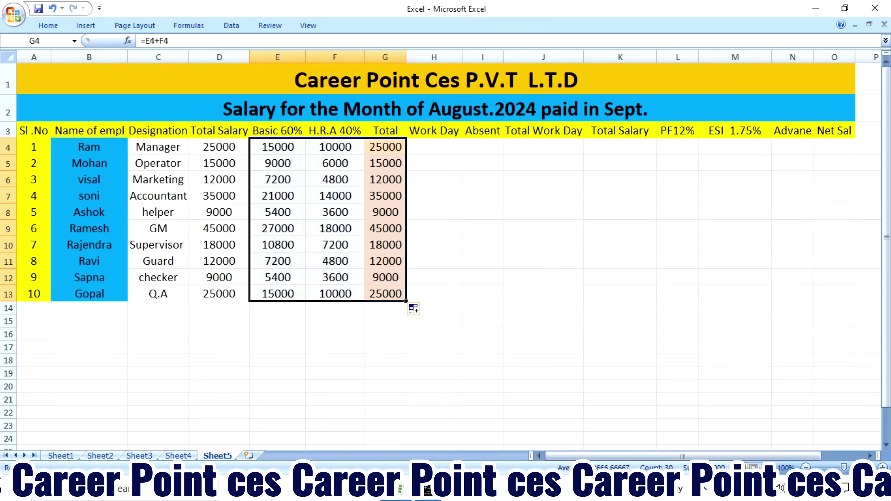
click(434, 146)
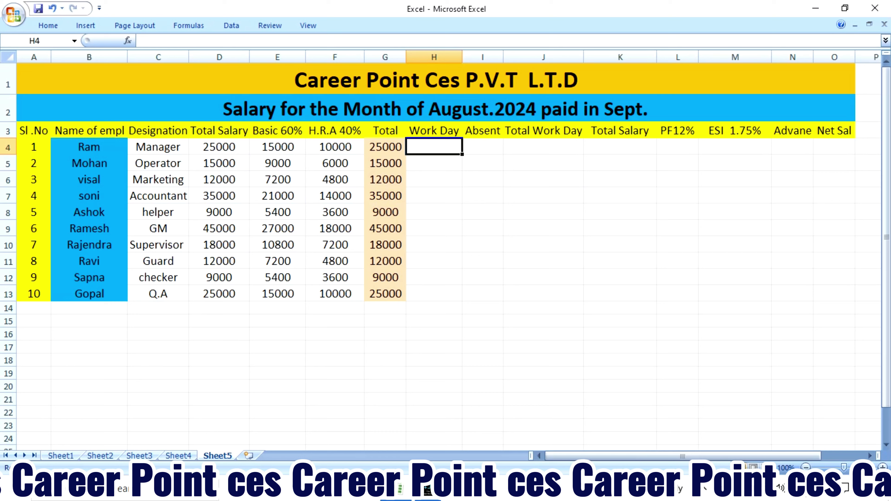
Enter 31 work days in H4 and fill it down to H13
text(31)
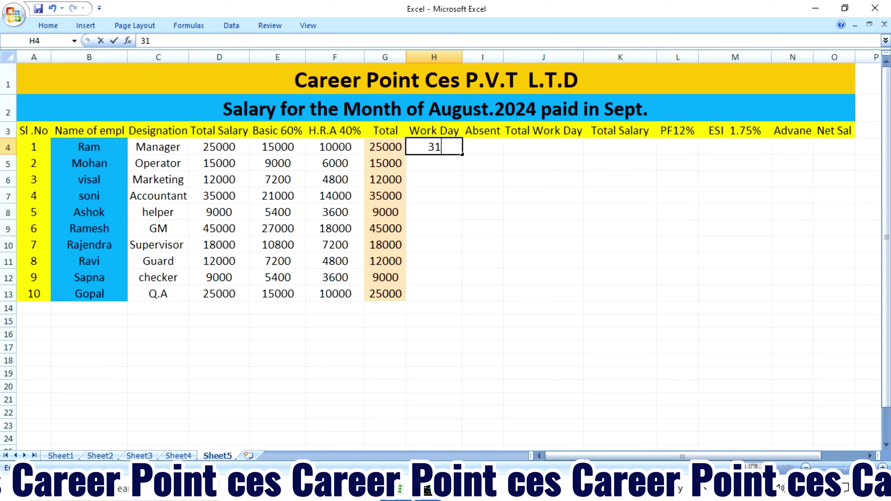
key(Return)
click(433, 147)
drag(462, 153, 462, 301)
Enter absences of 5, 3, 6, 4, 2 and 1 in I4, I5, I7, I9, I11 and I13
click(482, 147)
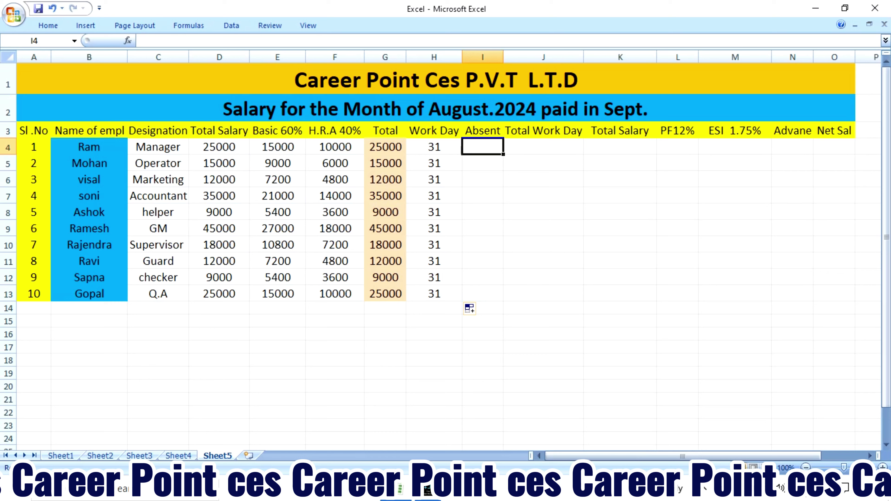
text(5)
key(Return)
text(3)
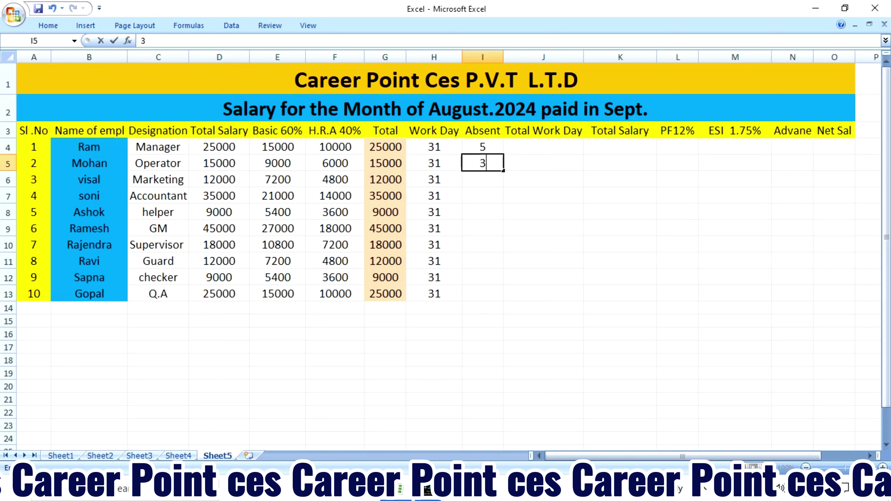
key(Return)
key(Return)
text(6)
key(Return)
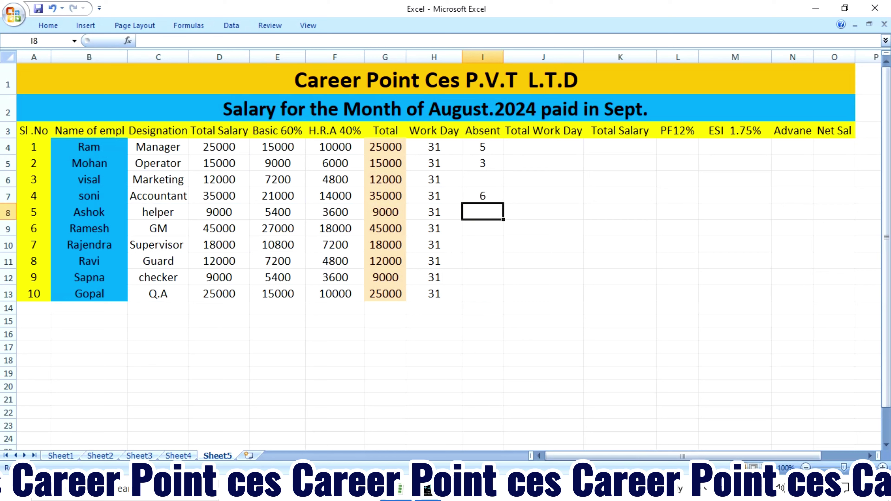
click(482, 228)
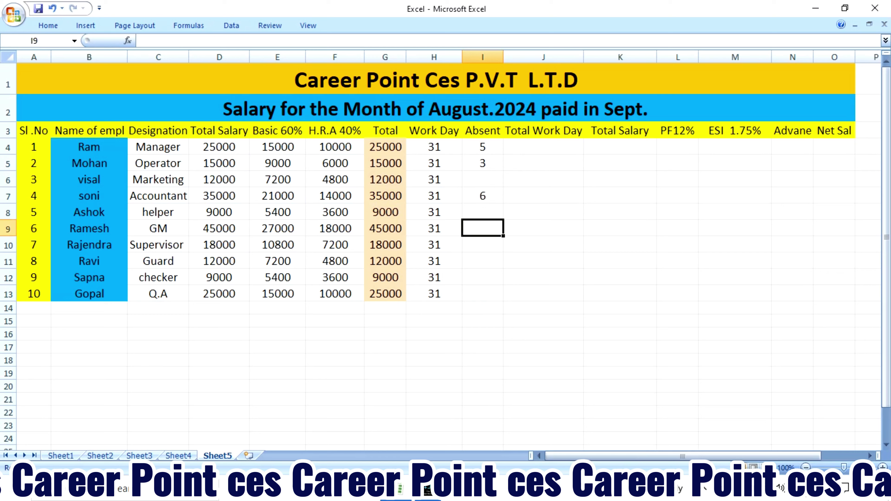
text(4)
key(Return)
key(Return)
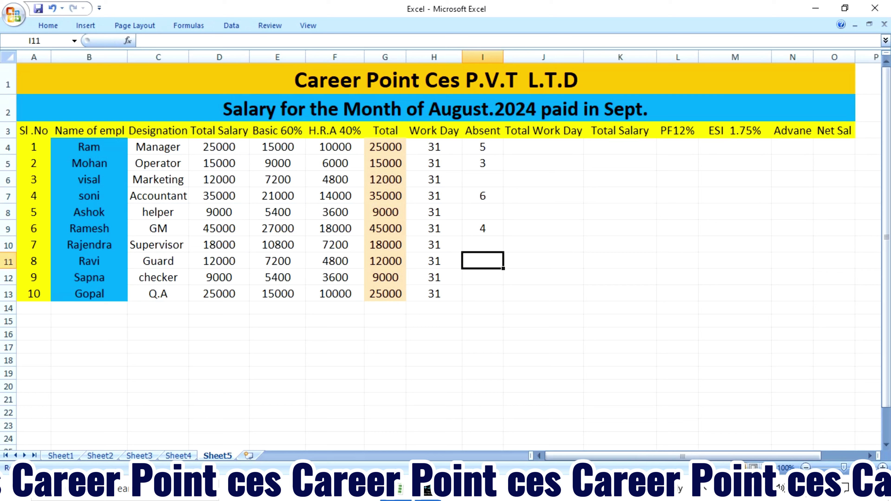
text(2)
key(Return)
key(Return)
text(1)
key(Return)
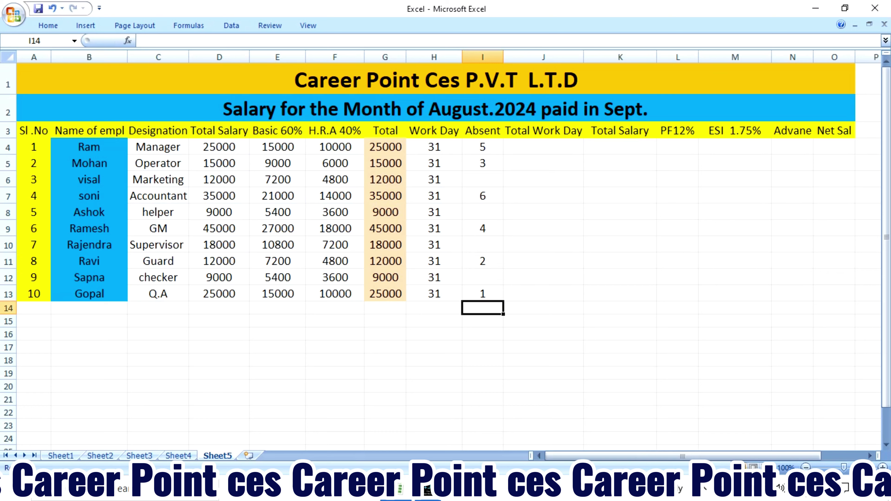
key(Right)
key(Up)
Enter =H4-I4 in J4 to get the first employee's total work days
key(Up)
key(Up)
key(Up)
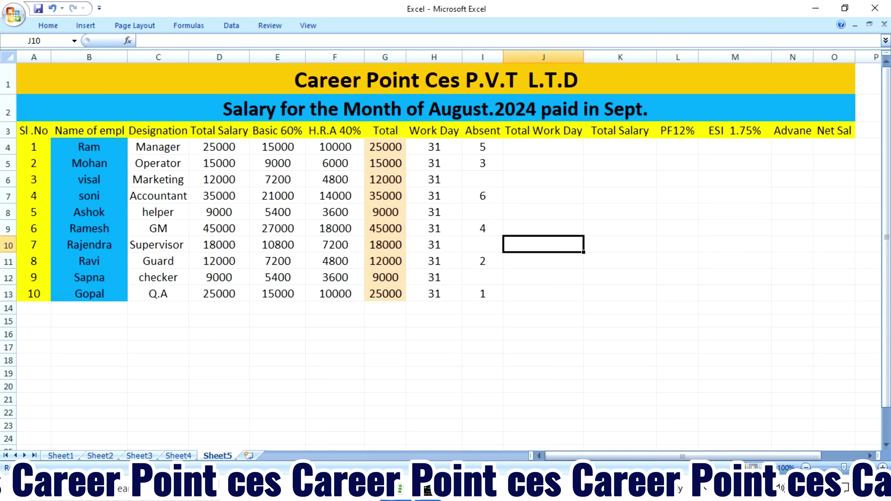
key(Up)
key(Up)
key(Up)
key(Up)
key(Up)
key(Up)
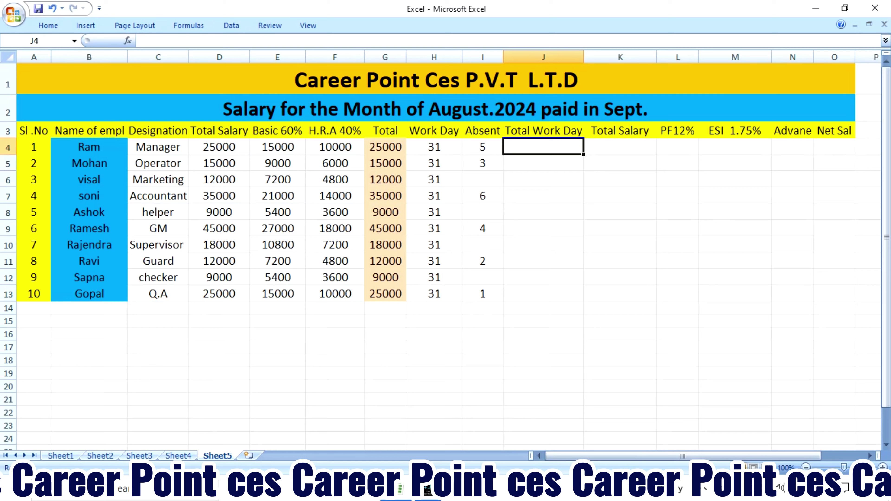
text(=)
key(Left)
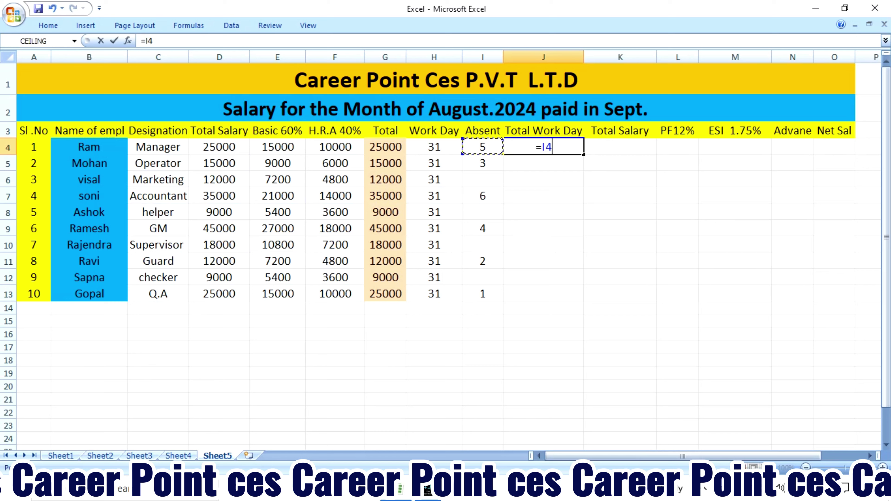
key(Left)
text(-)
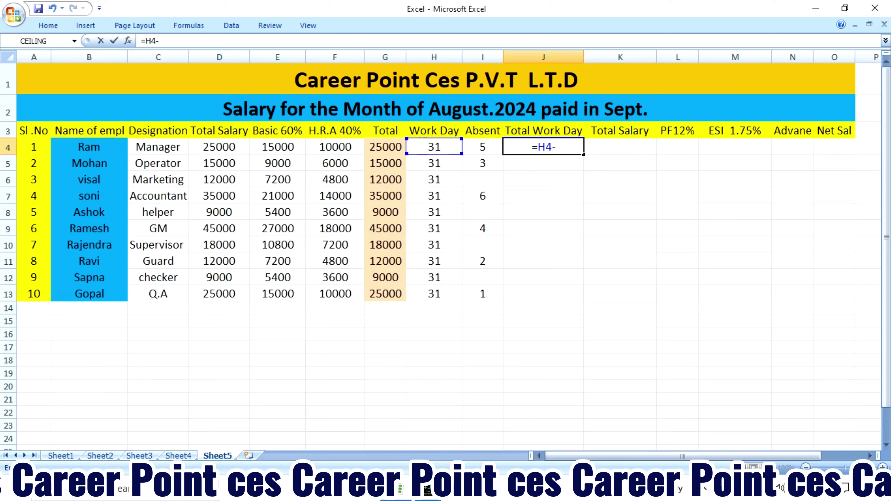
key(Left)
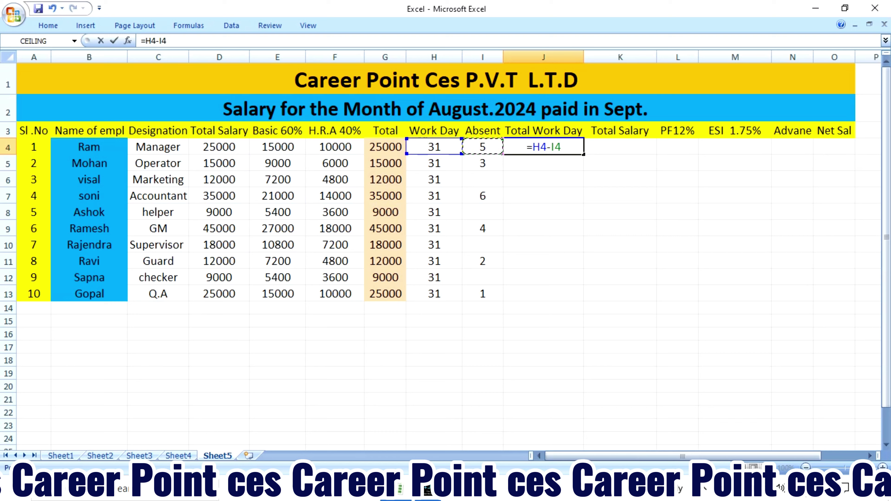
key(Return)
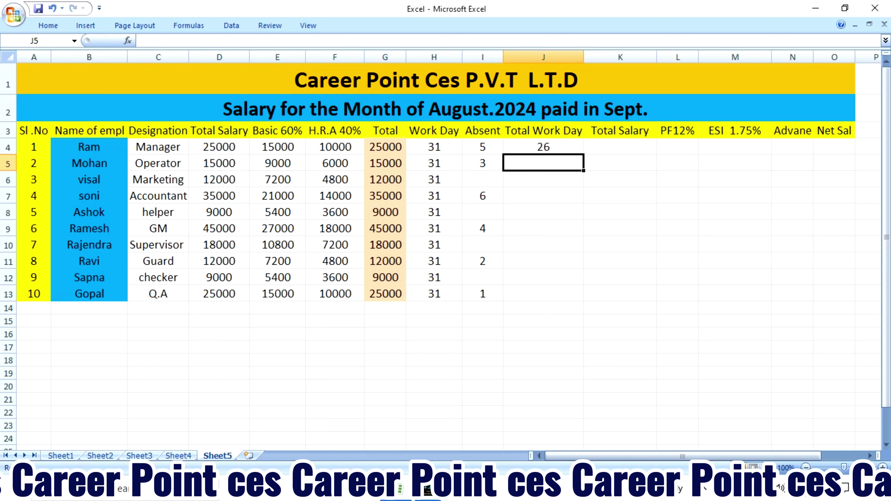
Fill the J4 formula down to J13 and verify the copies in rows 11 and 6
click(543, 147)
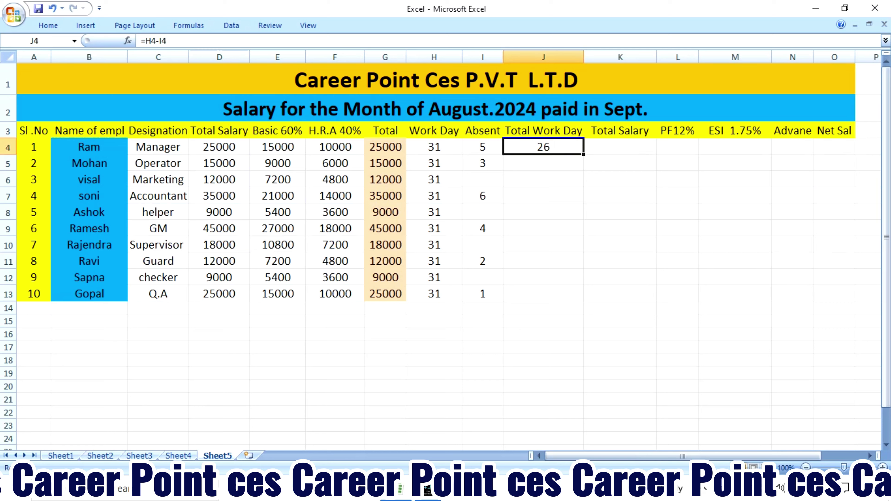
drag(583, 154, 583, 301)
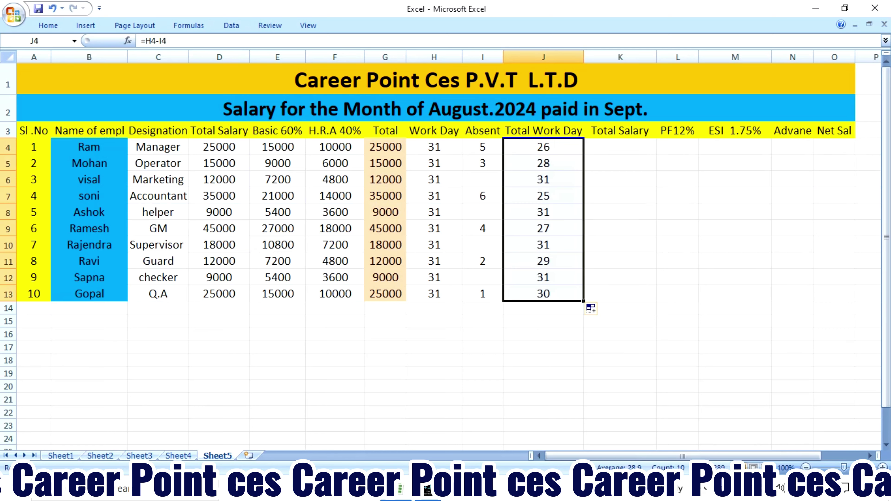
click(543, 334)
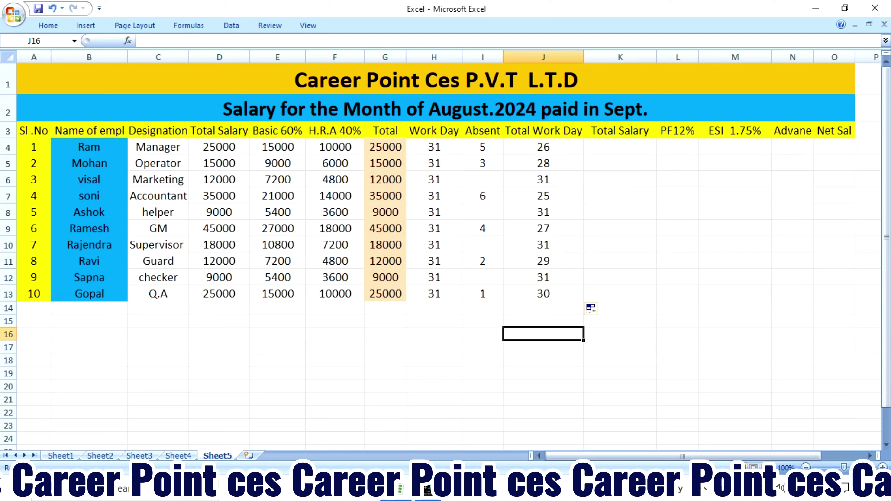
click(543, 260)
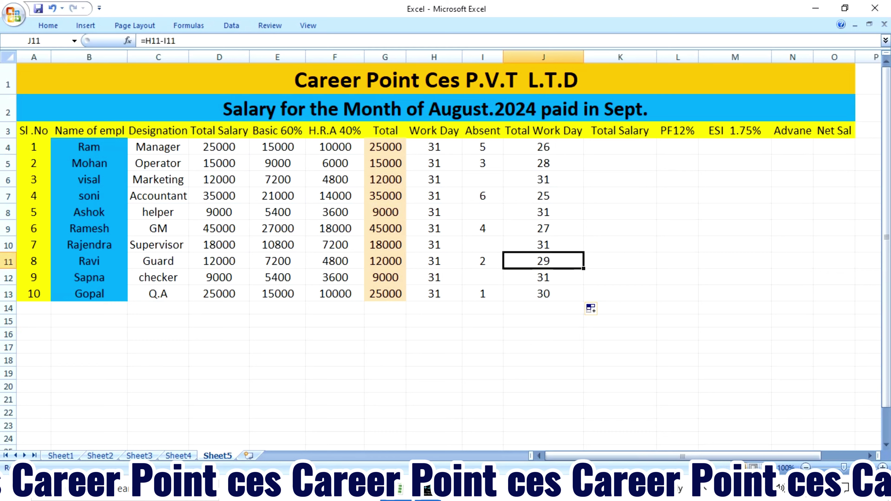
click(483, 179)
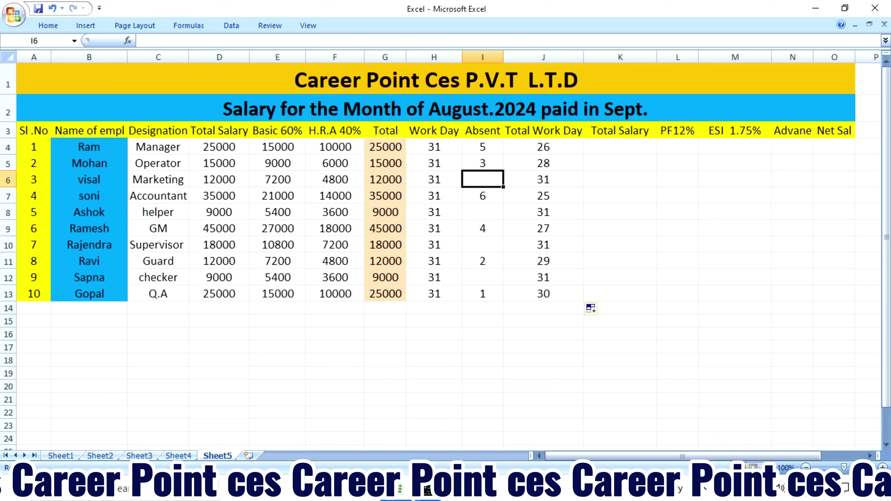
double_click(547, 180)
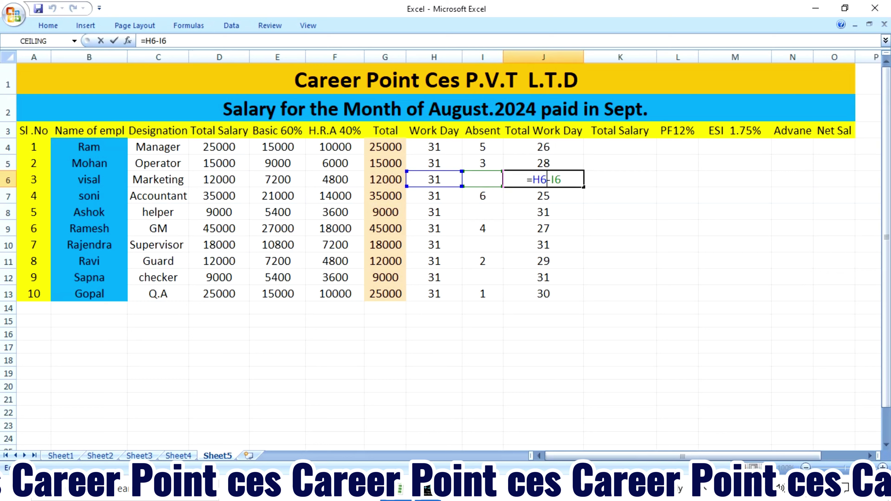
key(Escape)
click(620, 146)
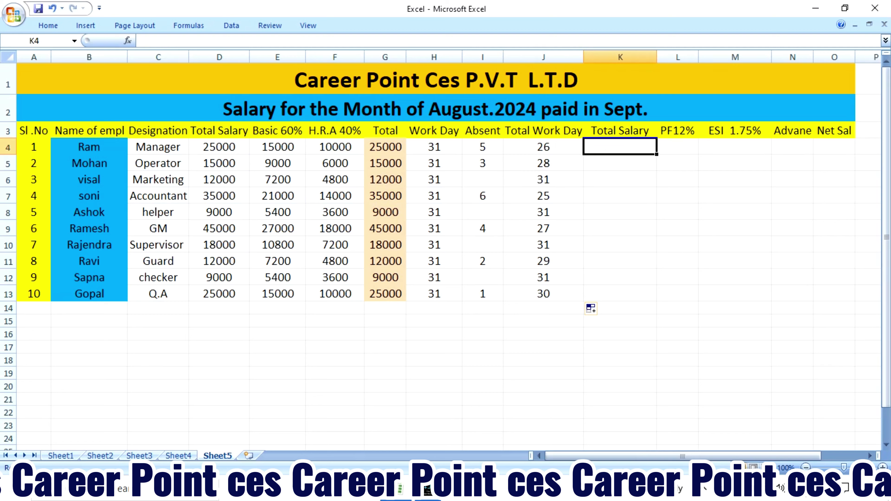
Enter =G4/H4 in J17 to get a per-day rate of 806.4516129
click(543, 346)
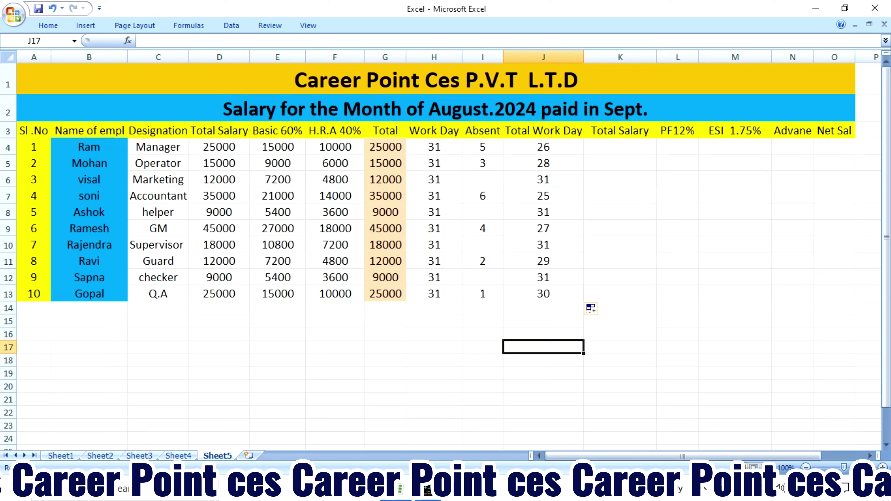
text(=)
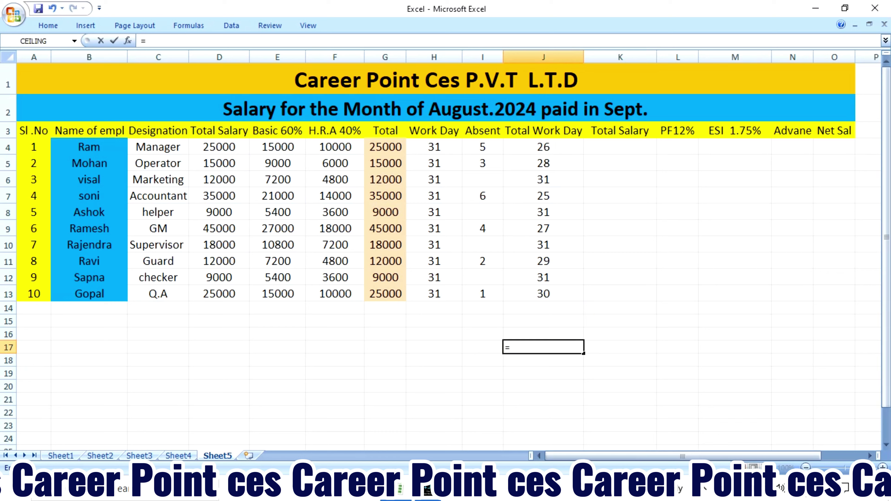
click(385, 147)
text(/)
click(433, 147)
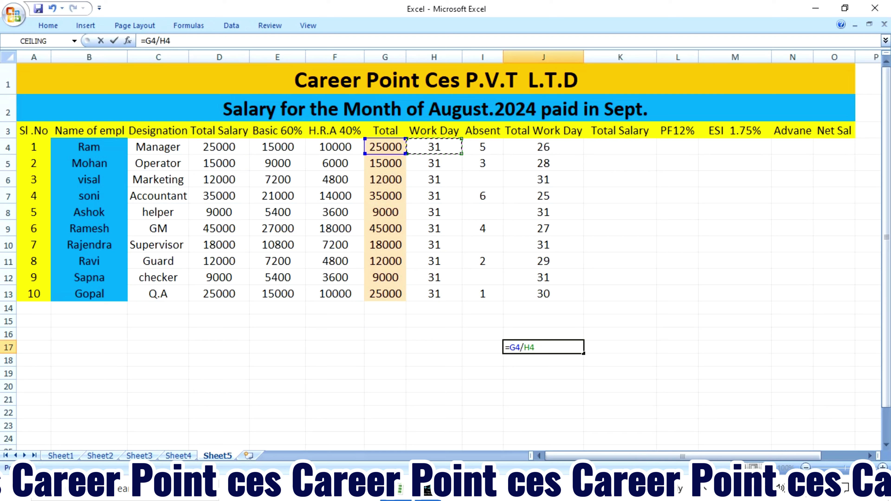
key(Return)
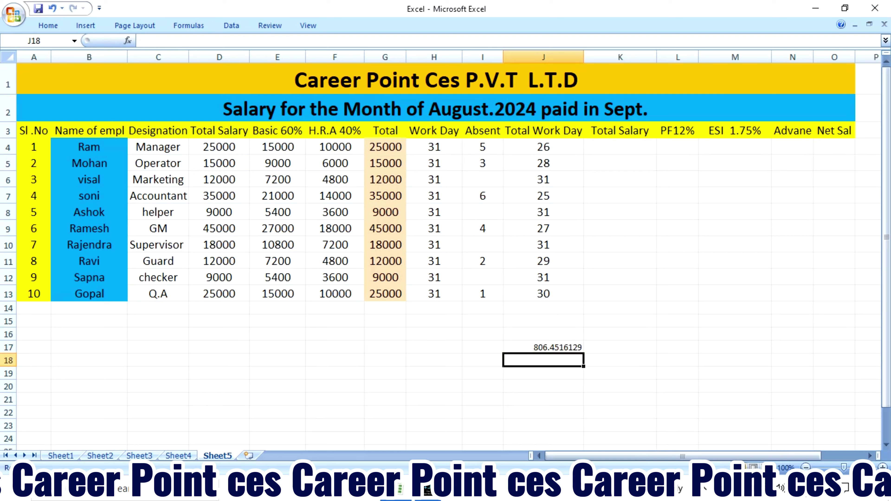
Enter =J17*J4 in J19, giving an earned salary of 20967.74194
click(543, 373)
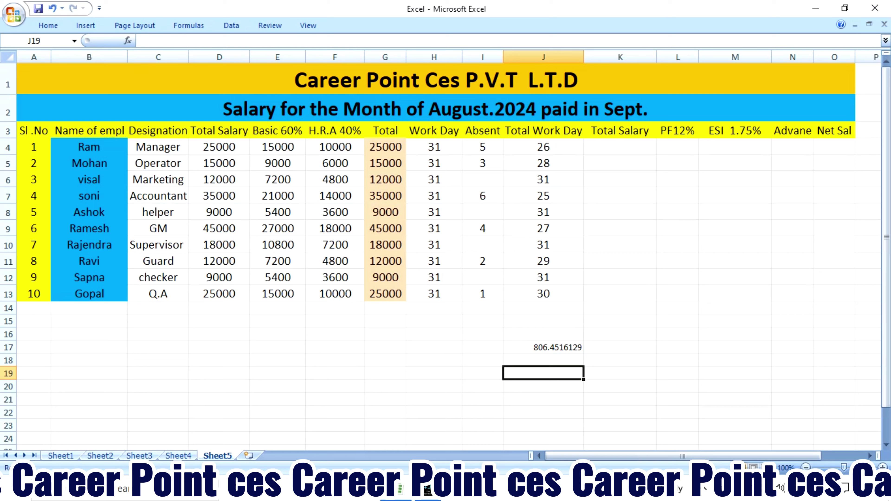
text(=)
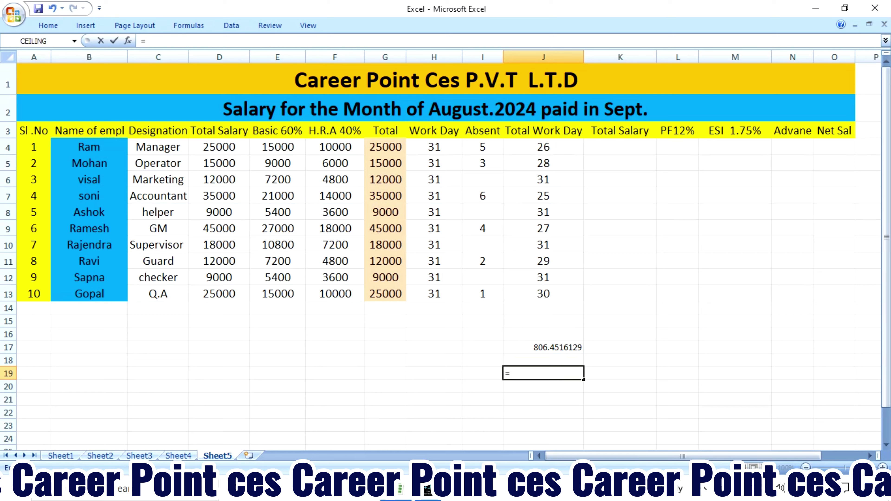
key(Up)
key(Up)
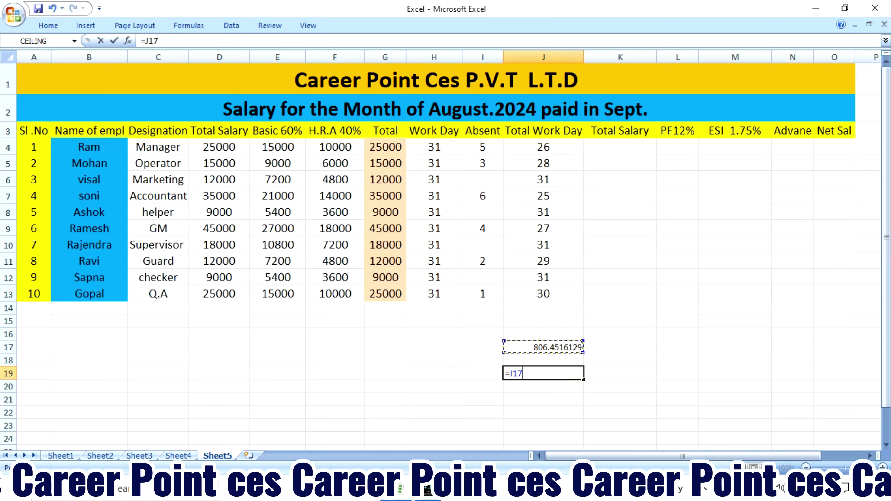
text(*)
click(543, 146)
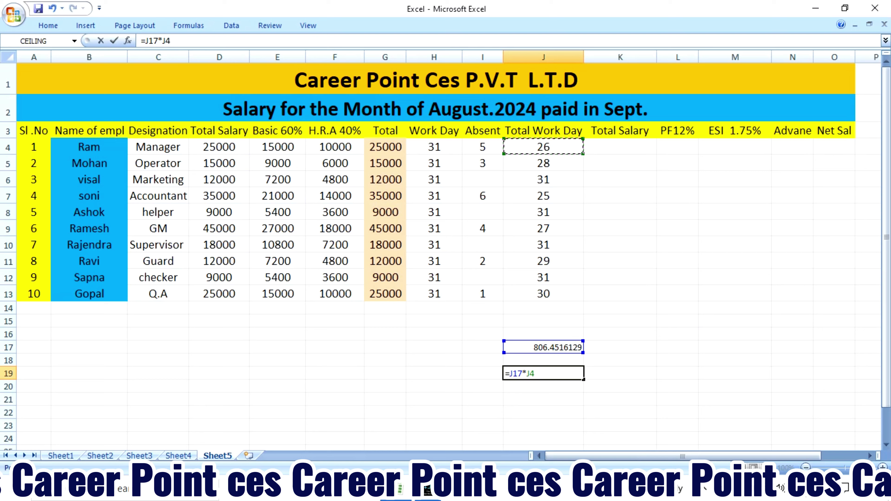
key(Return)
click(544, 373)
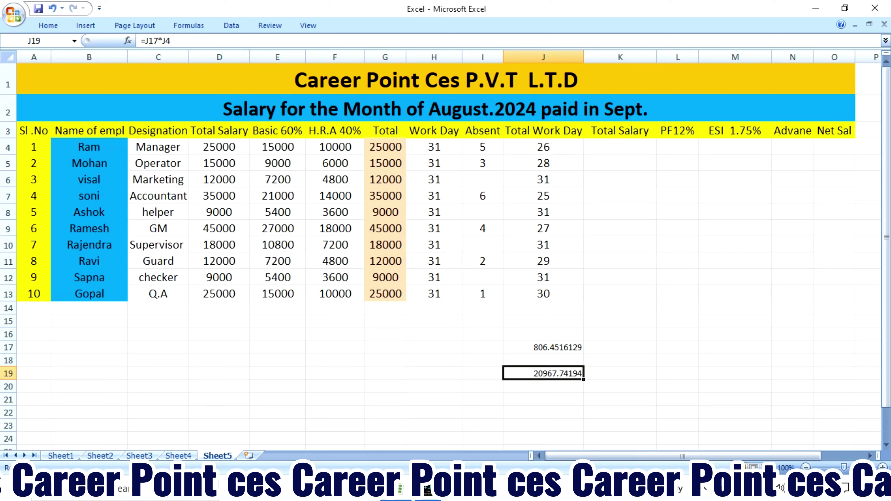
Enter =G4/H4*J4 in K4 to prorate the first employee's salary
click(619, 146)
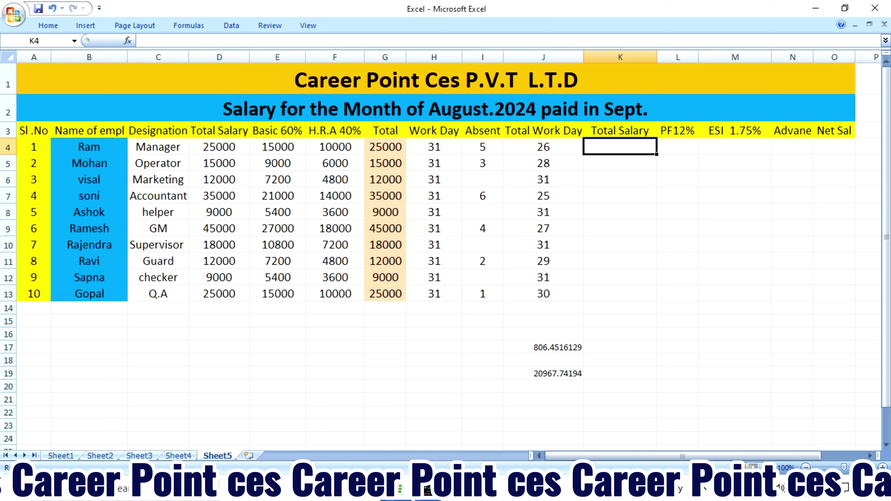
text(=)
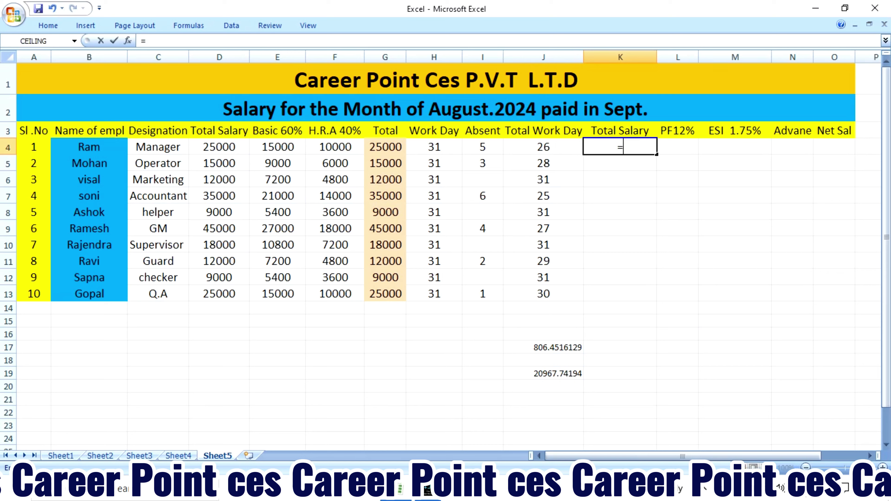
key(Left)
key(Left)
key(Left)
key(Left)
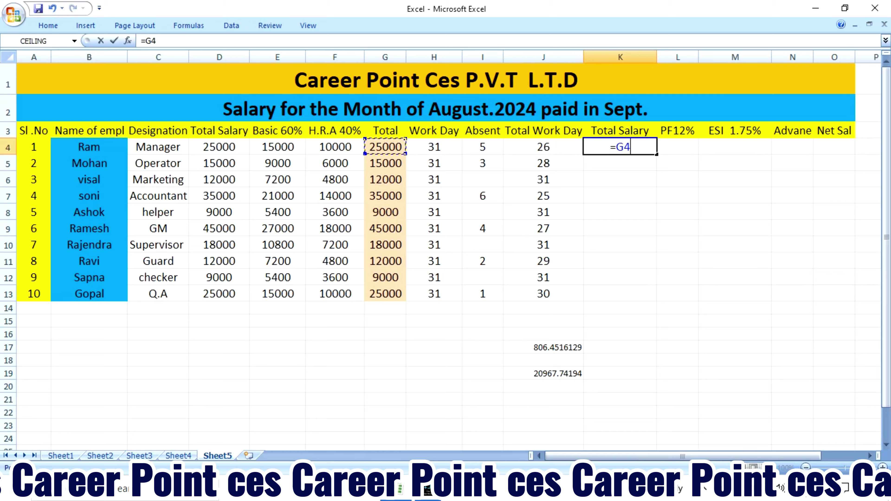
text(/)
key(Left)
key(Left)
key(Left)
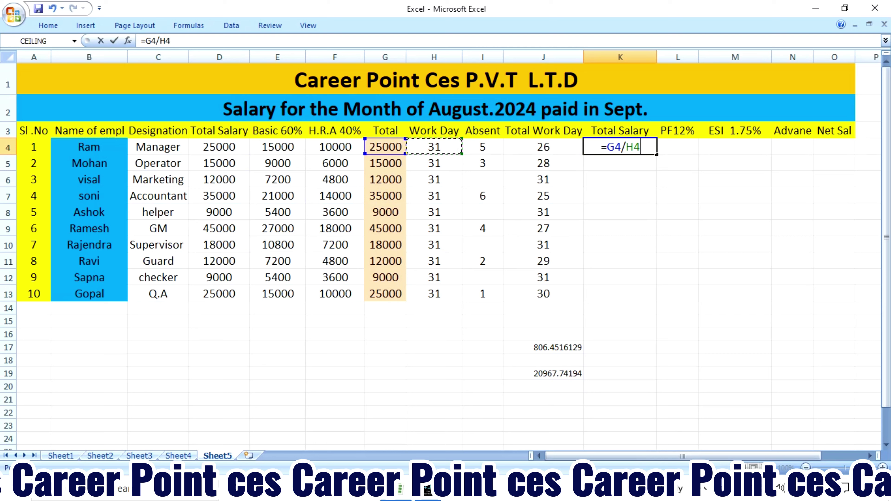
text(*)
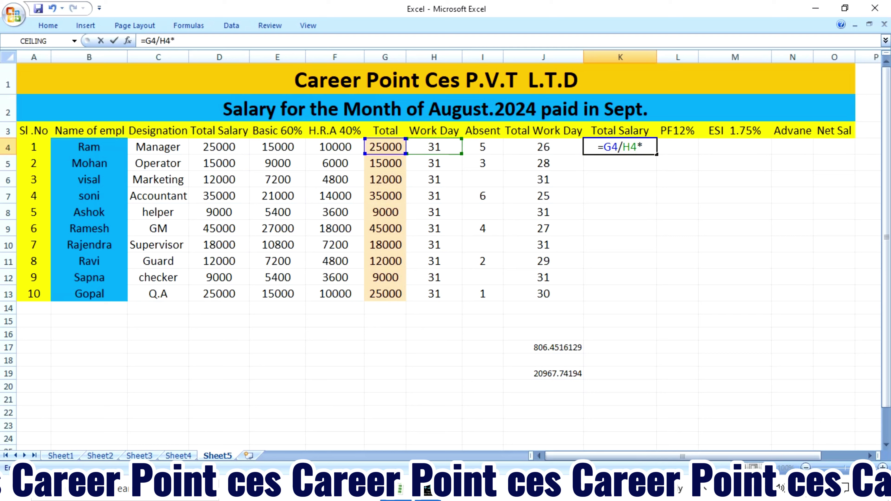
key(Left)
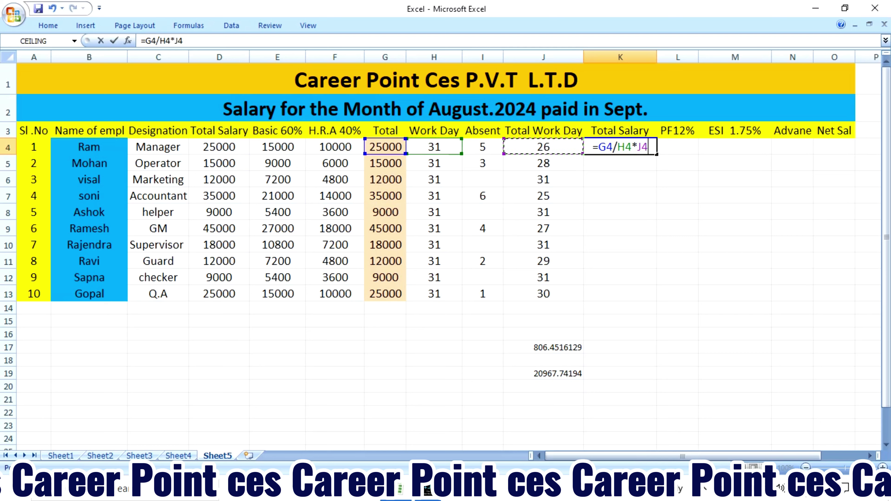
key(Return)
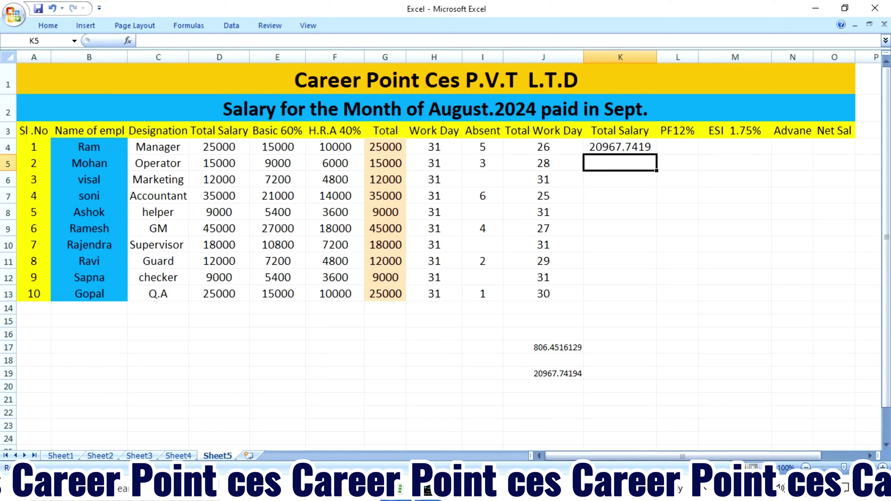
key(Up)
key(F2)
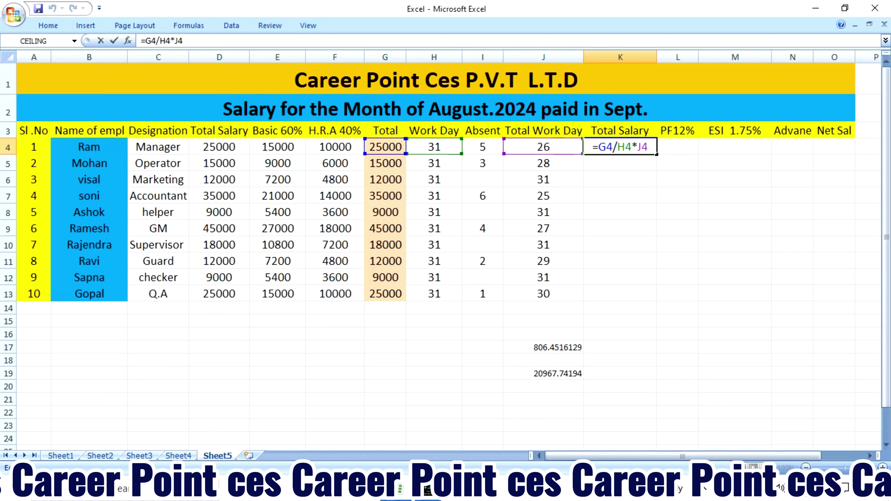
key(Escape)
Fill the K4 formula down to K13, giving totals from 9000 to 39193.5484
drag(656, 154, 655, 296)
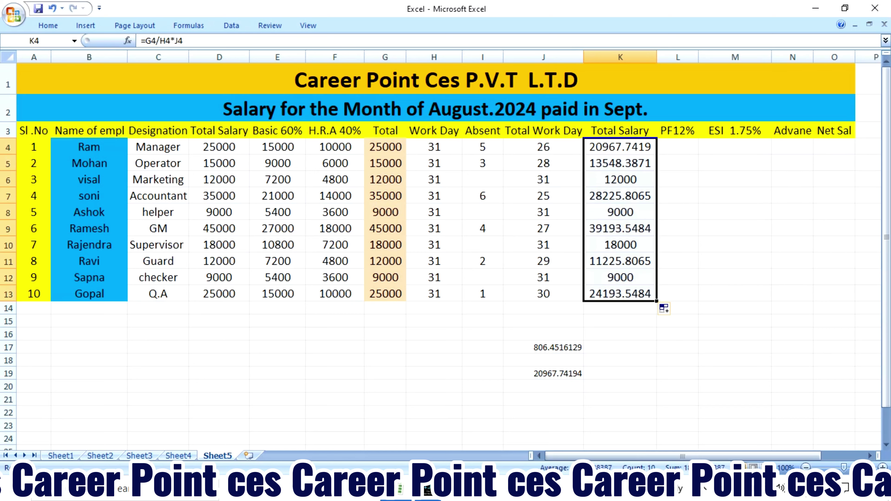
click(619, 308)
key(Up)
key(Up)
key(Up)
key(Up)
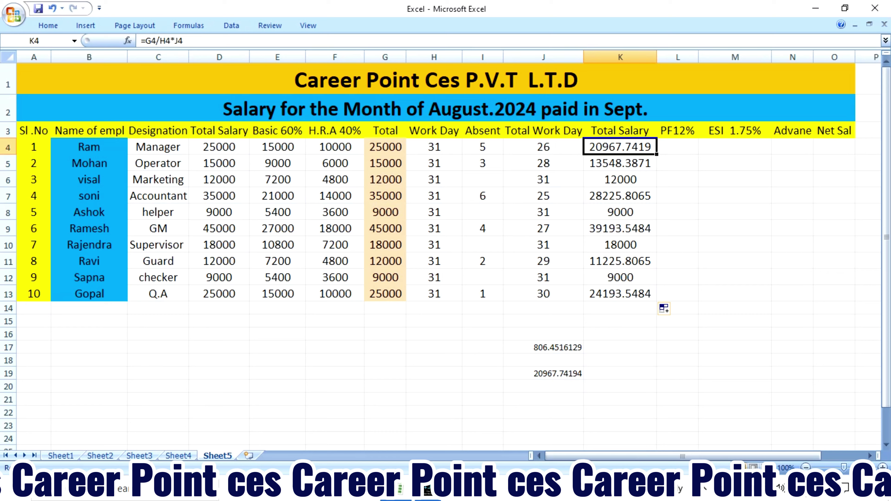
click(543, 373)
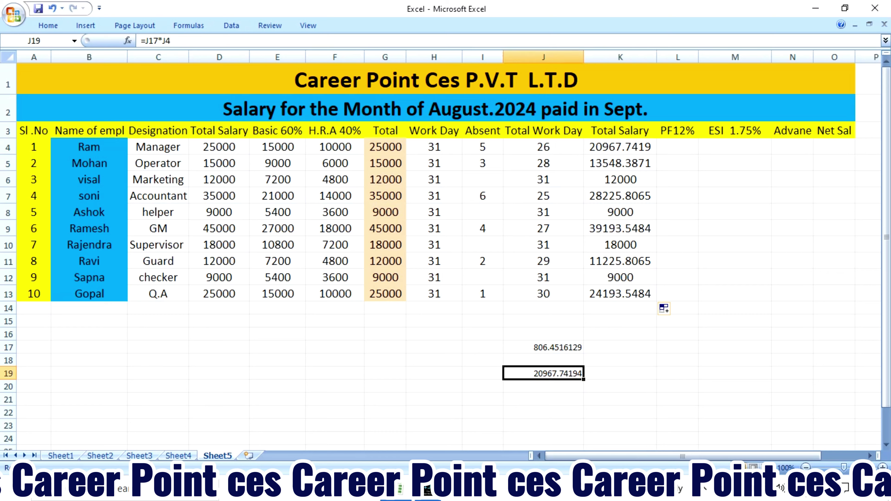
Enter =G4*12/100 in L4 so the first employee's PF is 3000
click(678, 146)
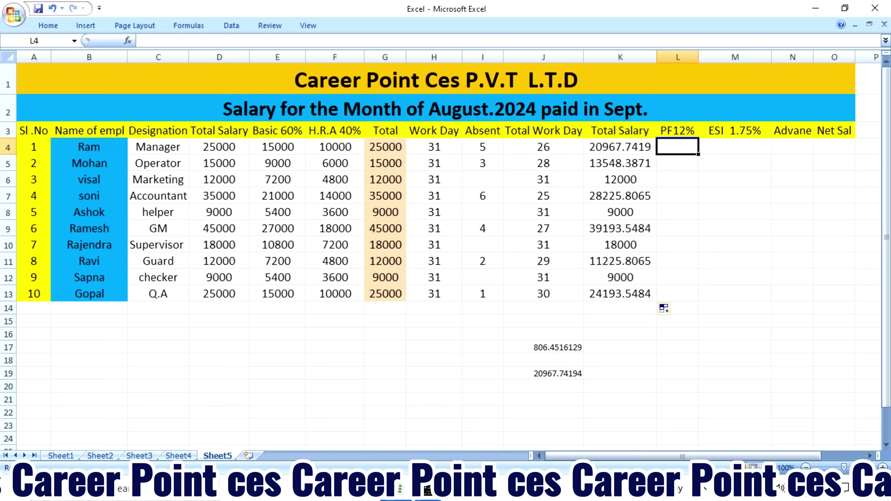
text(=)
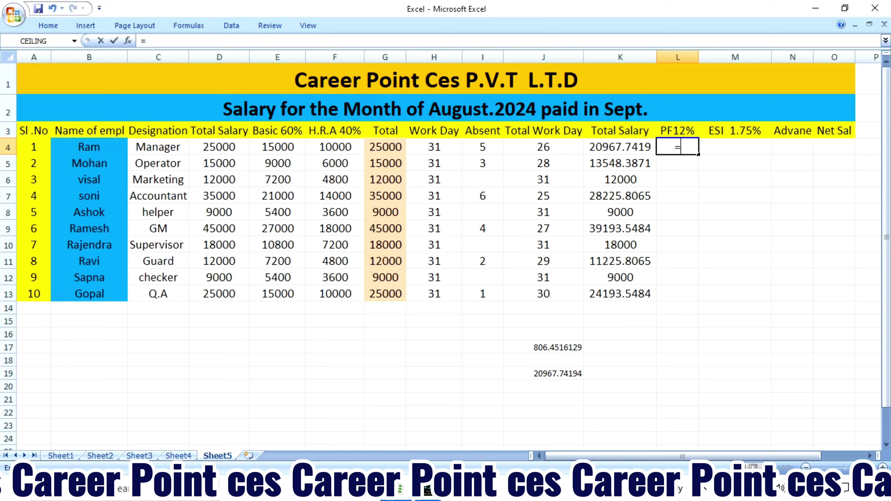
key(Left)
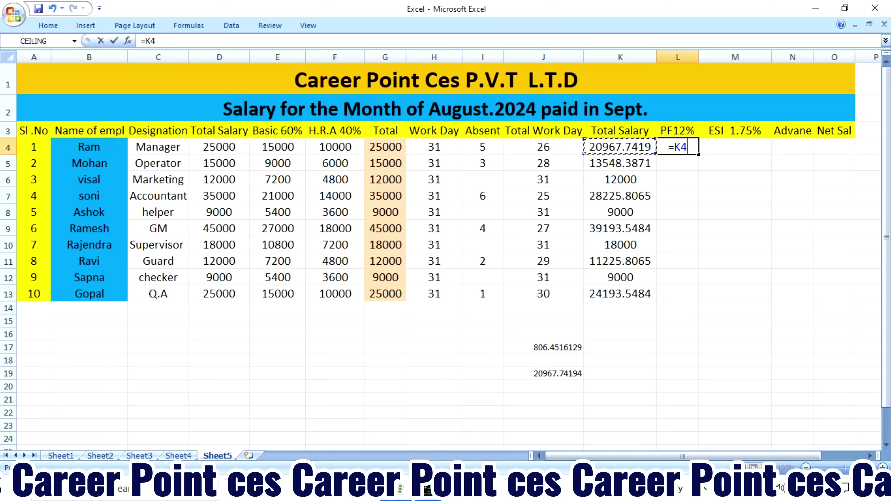
key(Left)
key(Left)
key(Left)
key(Left)
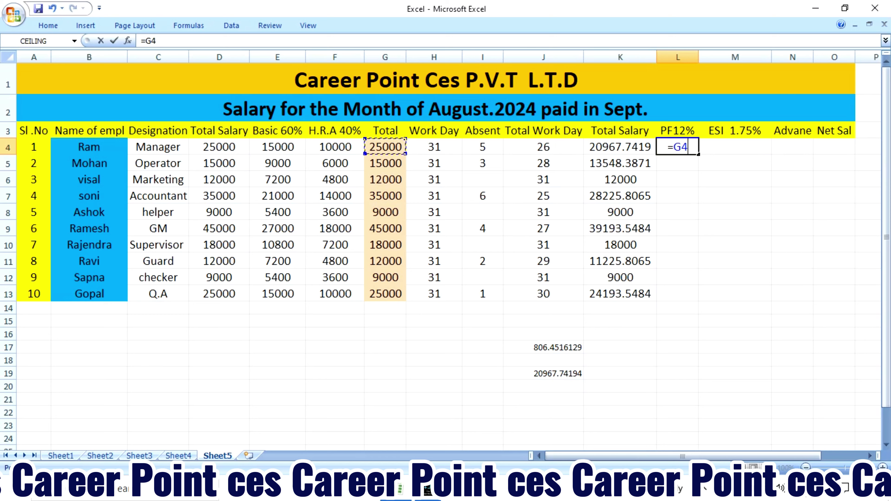
text(*)
text(12/10)
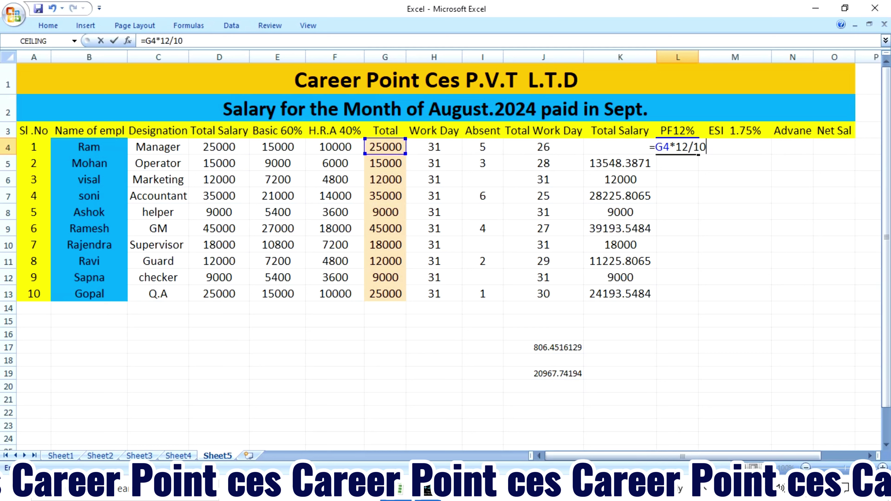
text(0)
key(Return)
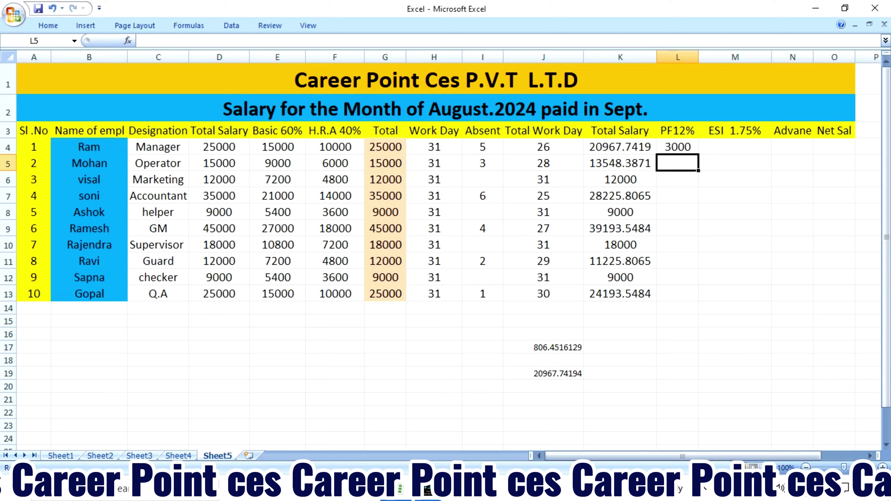
key(Right)
key(Up)
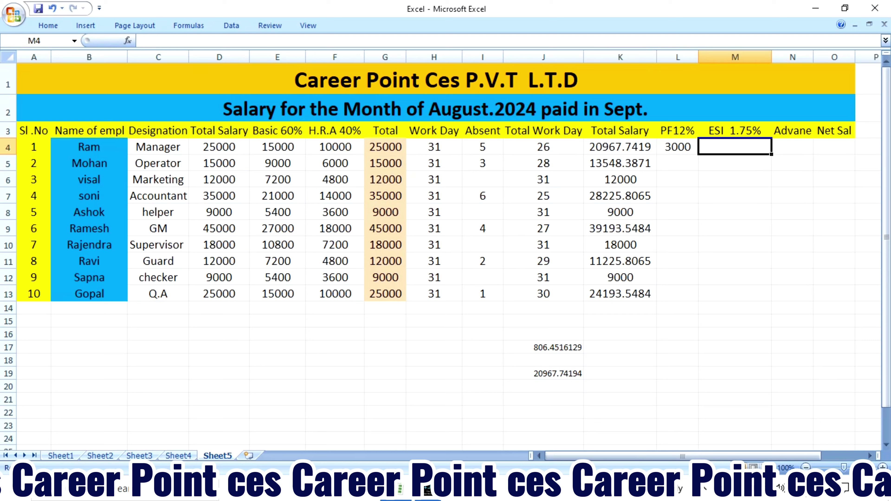
Enter =G4*1.75/100 in M4 for the first employee's ESI
text(=)
key(Left)
key(Left)
key(Left)
key(Left)
key(Left)
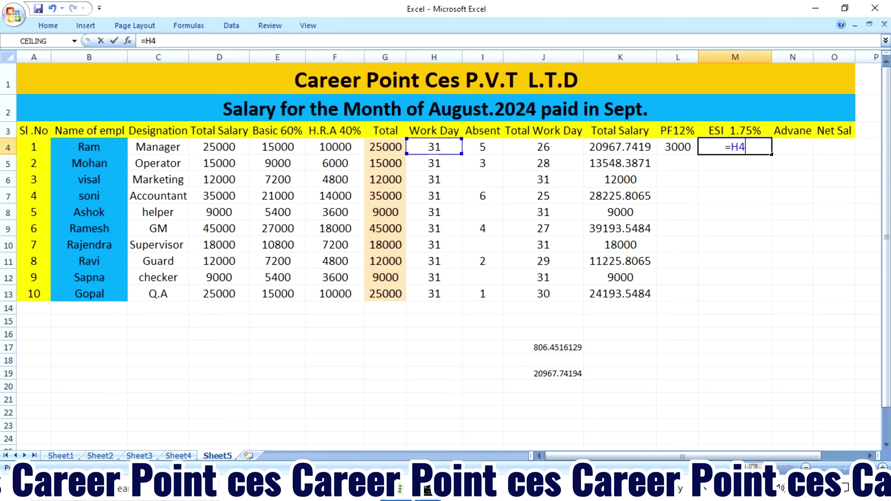
key(Left)
text(*)
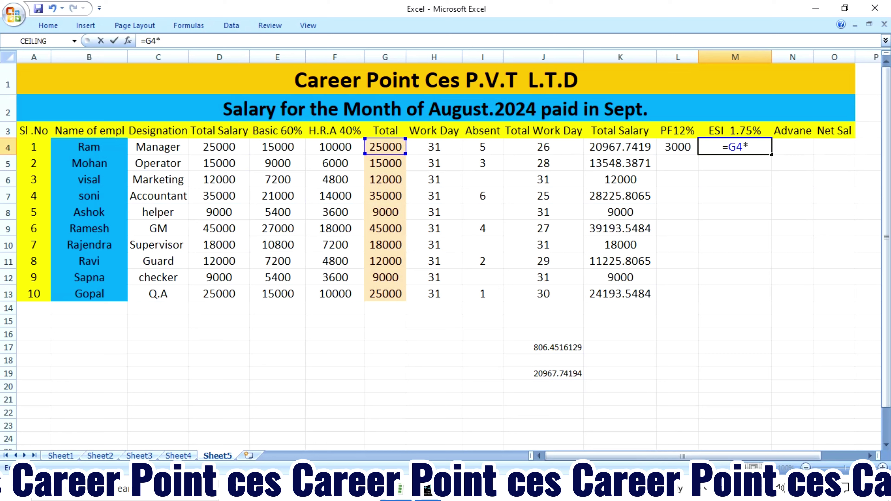
text(1.75)
text(/100)
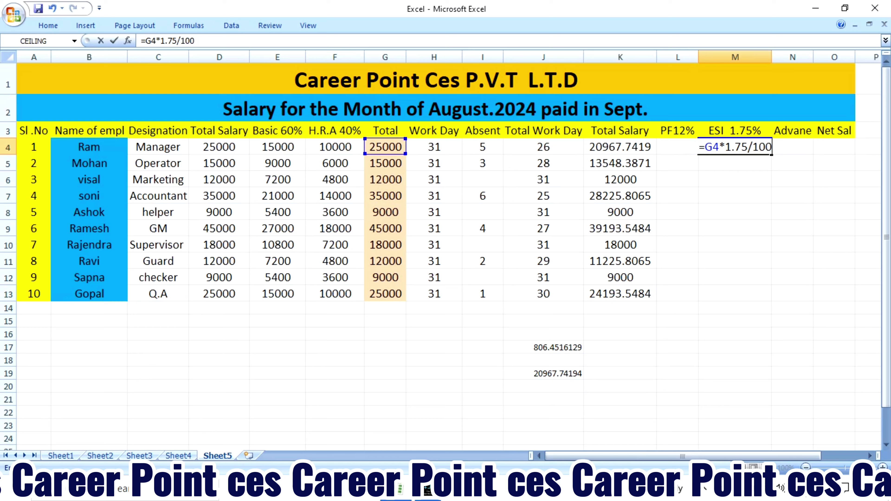
key(Tab)
Fill the PF and ESI formulas in L4:M4 down to row 13
key(Left)
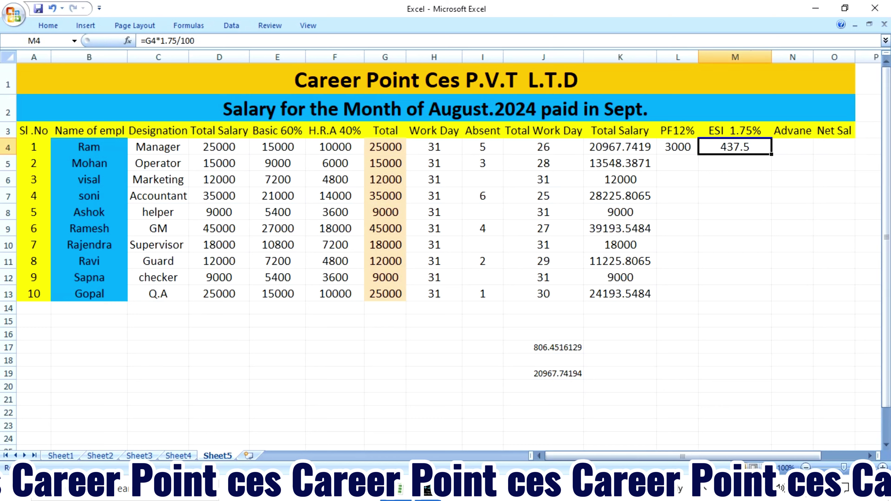
key(shift+Left)
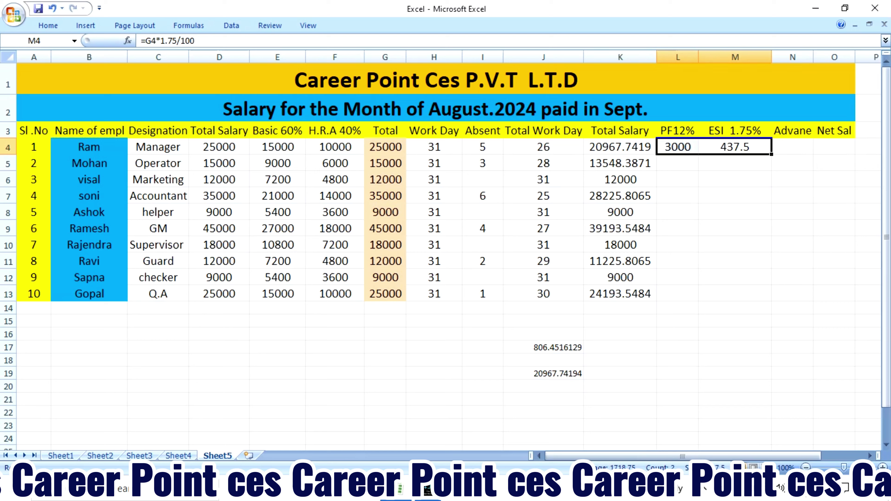
drag(771, 154, 771, 300)
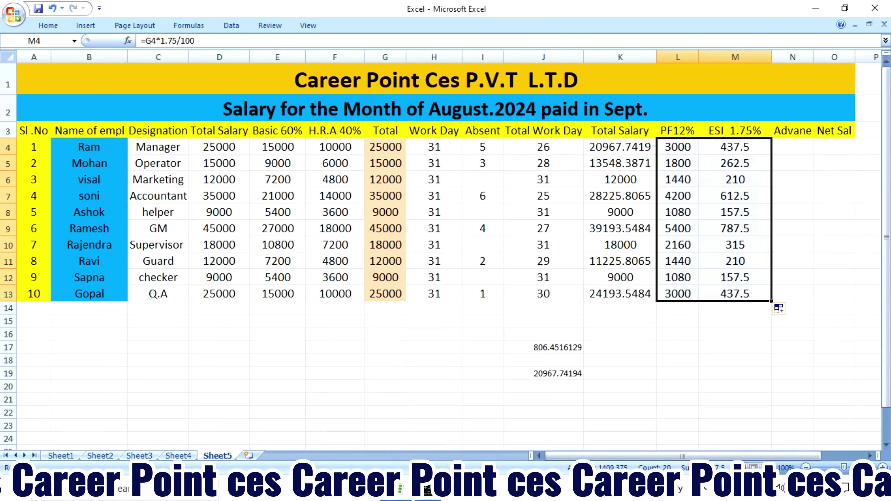
click(792, 146)
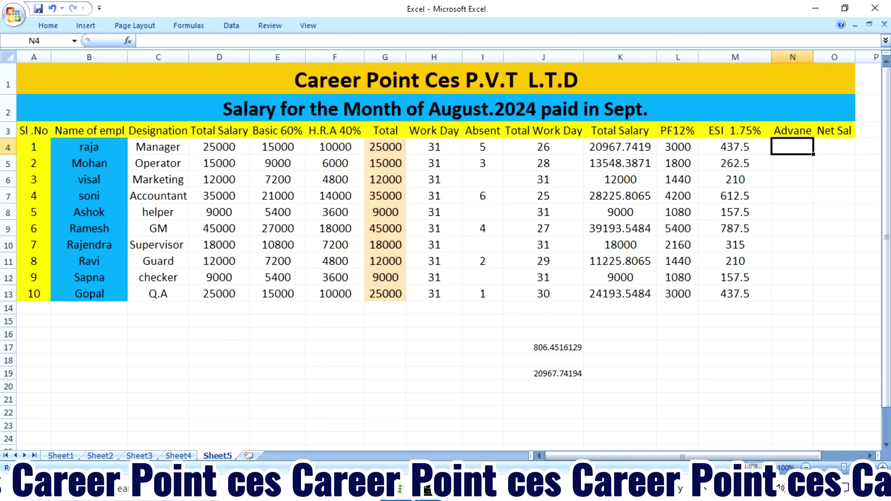
Enter advances of 4000 and 2000 for the first and fifth employees
click(792, 162)
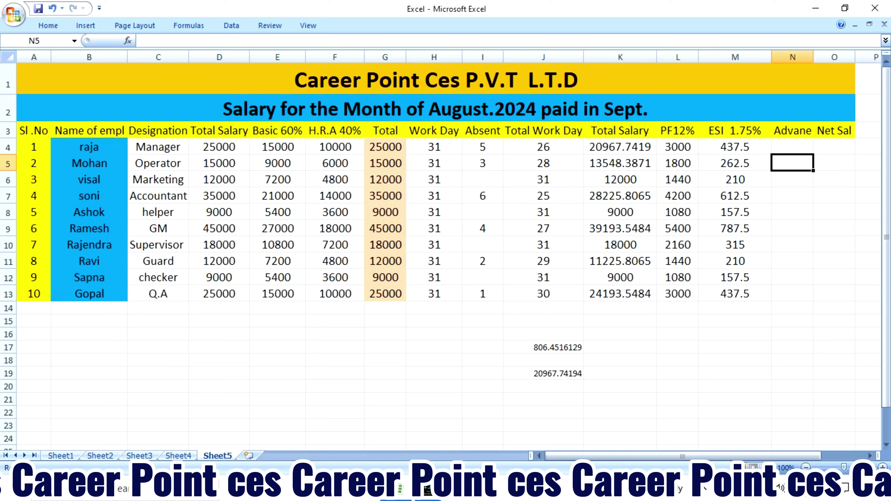
click(792, 147)
text(40)
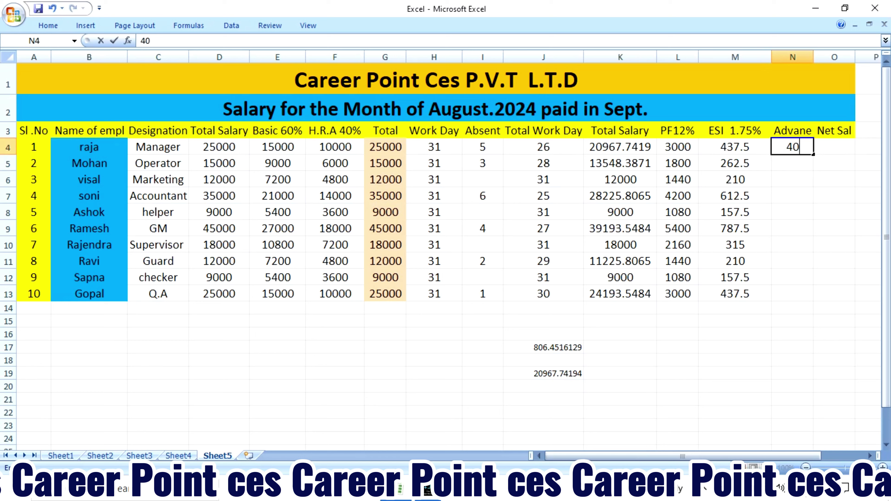
text(00)
key(Return)
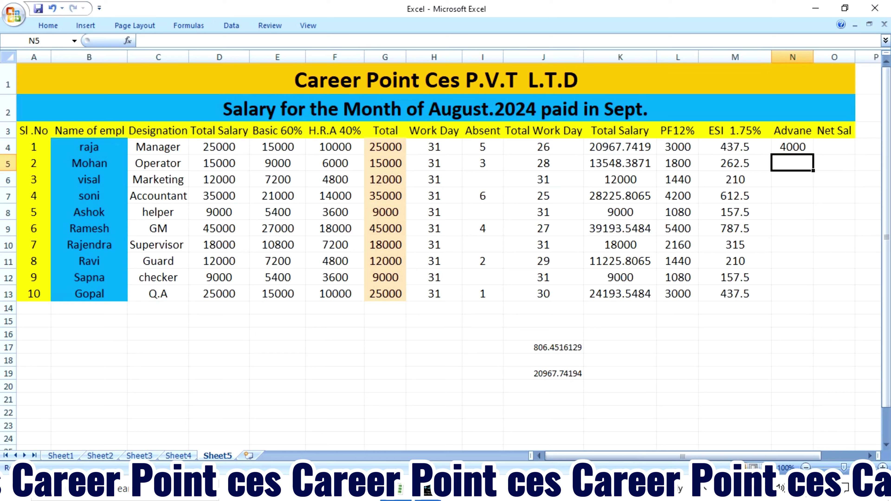
key(Down)
Enter advances of 3000 and 1000 for the eighth and tenth employees
key(Down)
key(Down)
text(20)
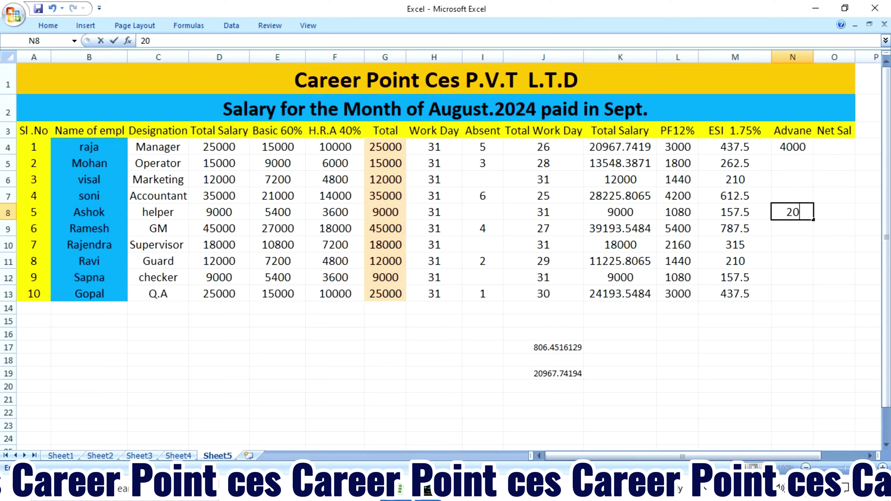
text(00)
key(Return)
key(Down)
key(Down)
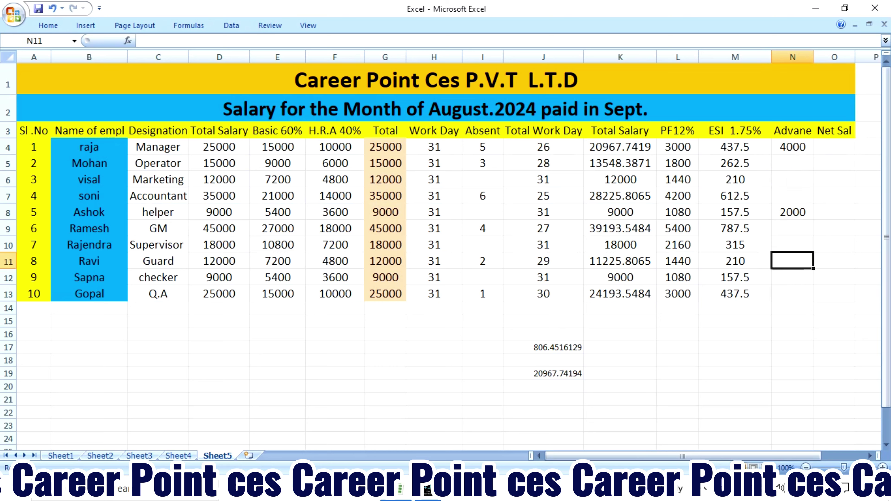
text(3000)
key(Return)
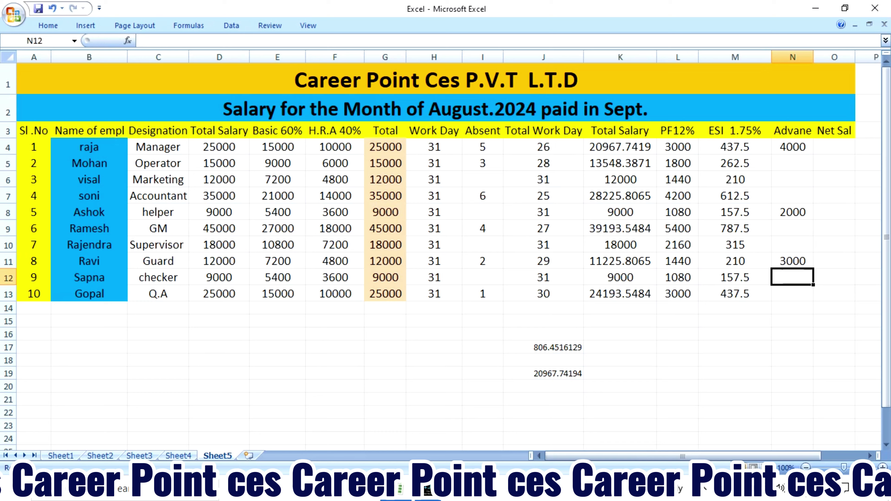
key(Down)
text(100)
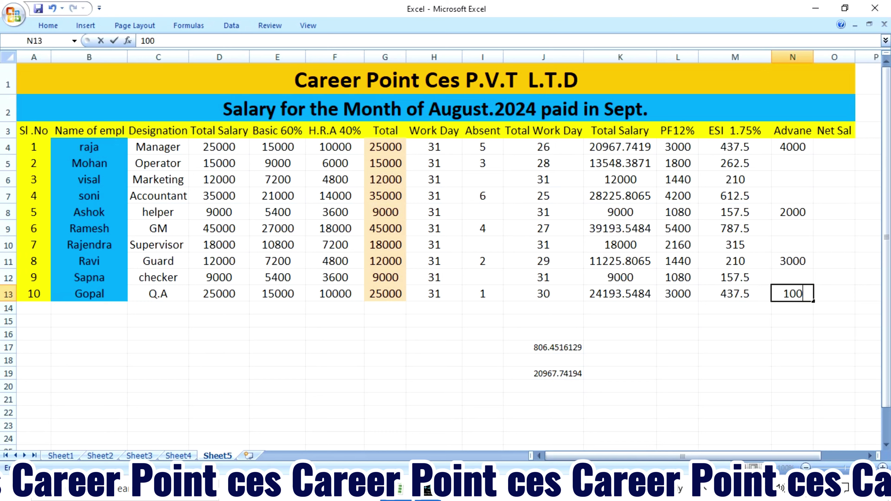
text(0)
key(Up)
key(Right)
key(Up)
key(Up)
key(Up)
key(Up)
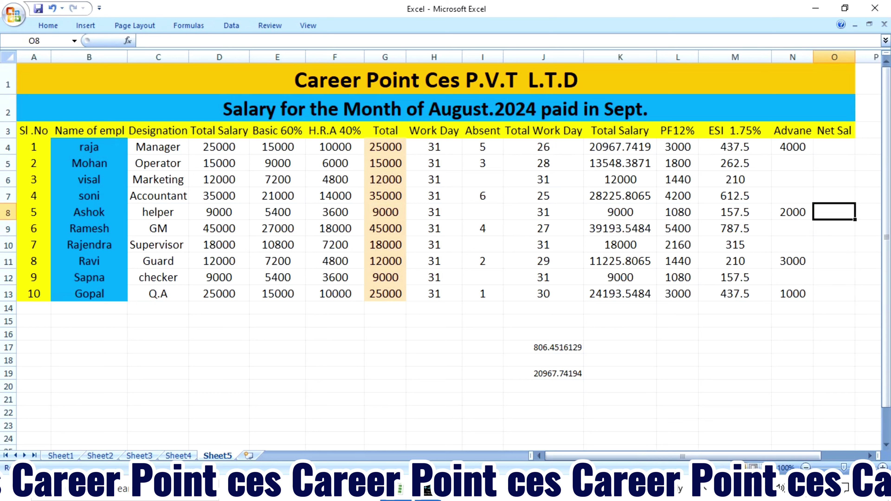
key(Up)
key(Up)
key(Up)
key(Up)
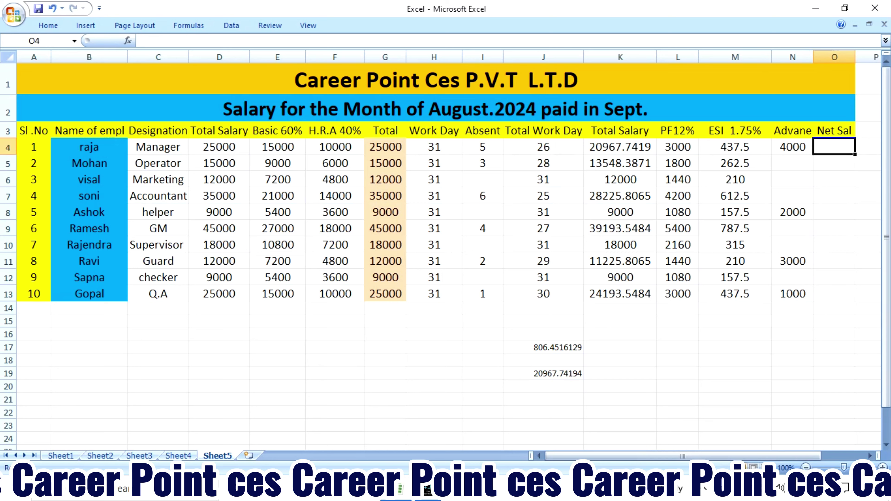
Enter =K4-L4-M4-N4 in O4, giving 13530, and start copying it down the Net Sal column
text(=)
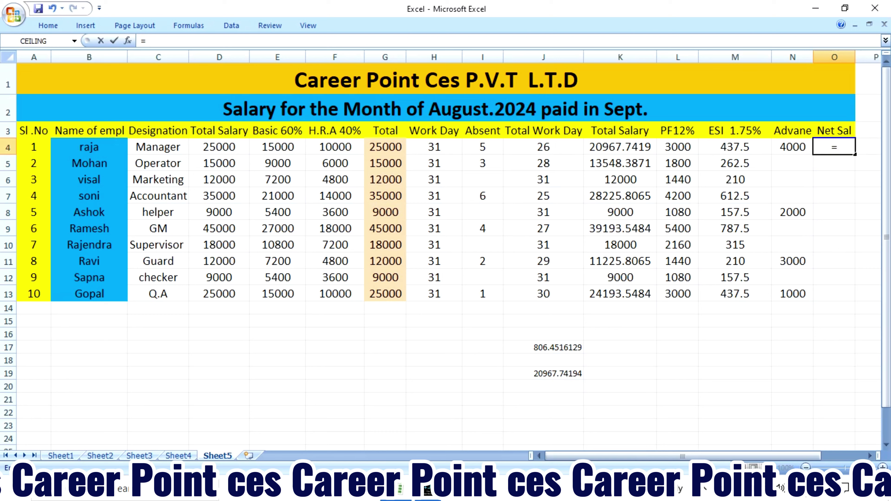
key(Left)
key(Left)
key(Left)
key(Left)
key(Left)
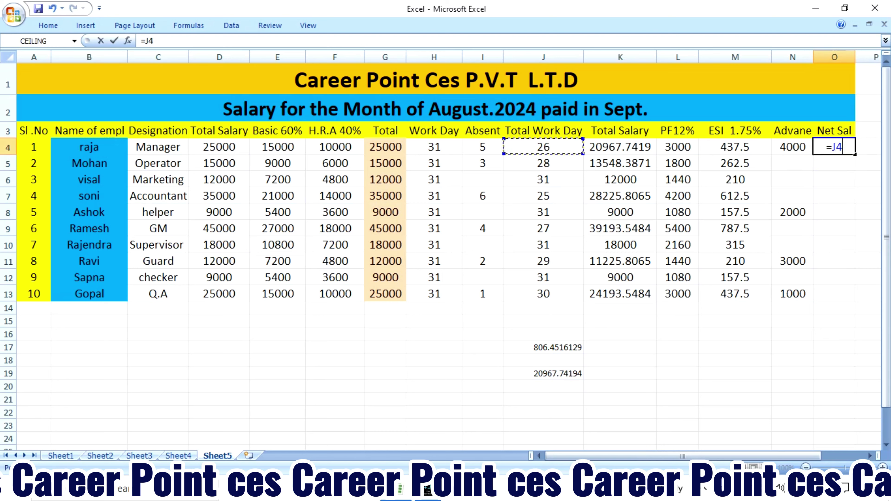
key(Right)
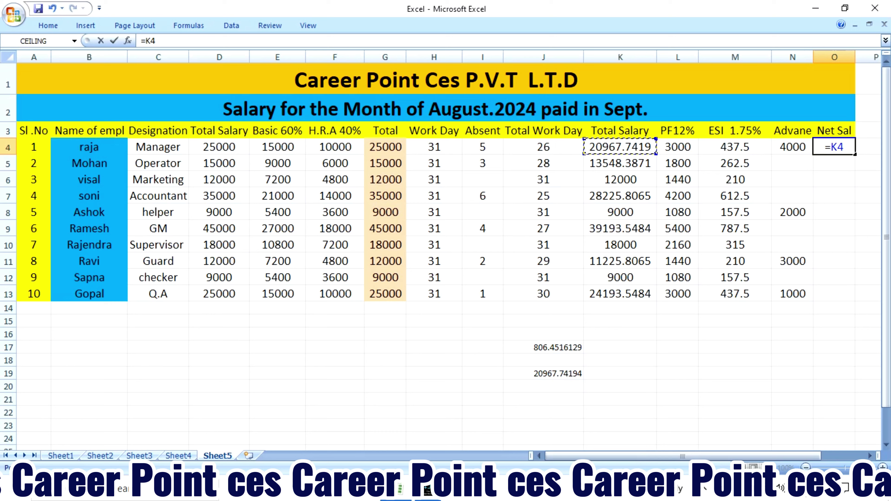
text(-)
key(Left)
key(Left)
key(Left)
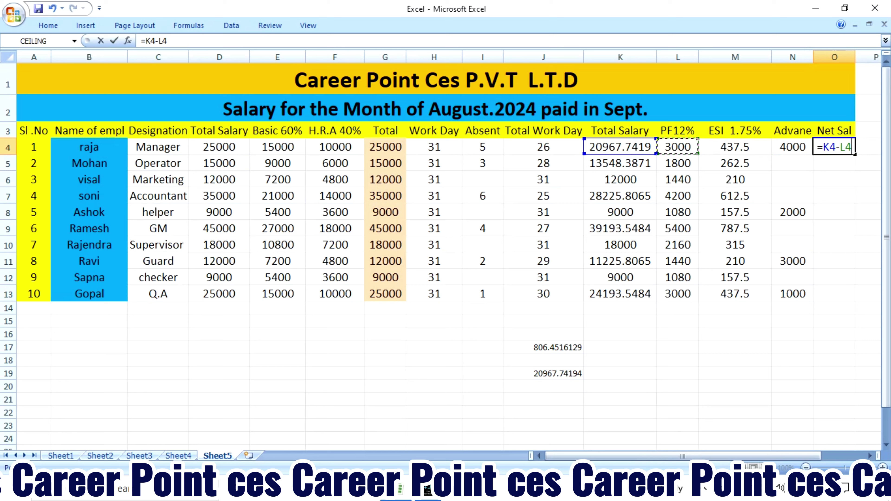
text(-)
key(Left)
key(Left)
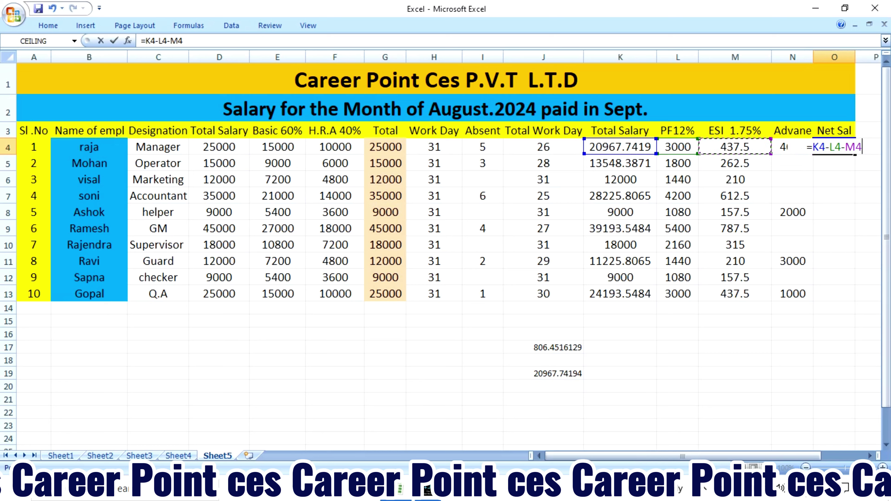
text(-)
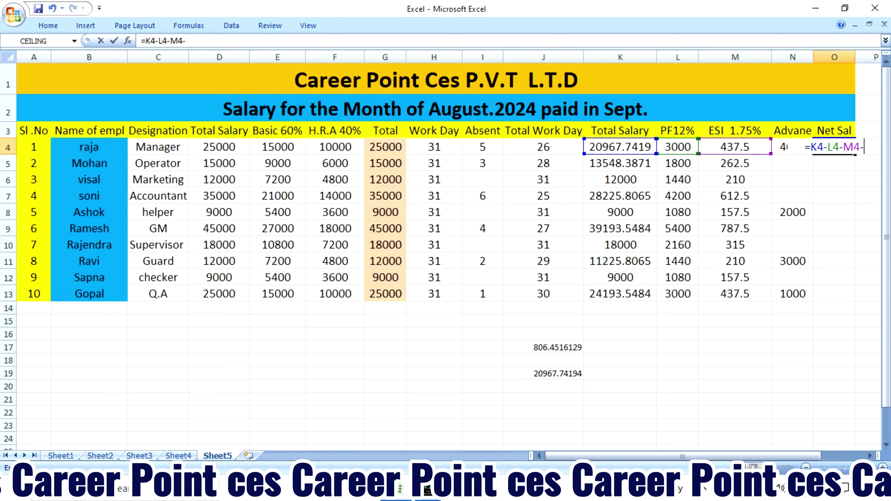
key(Left)
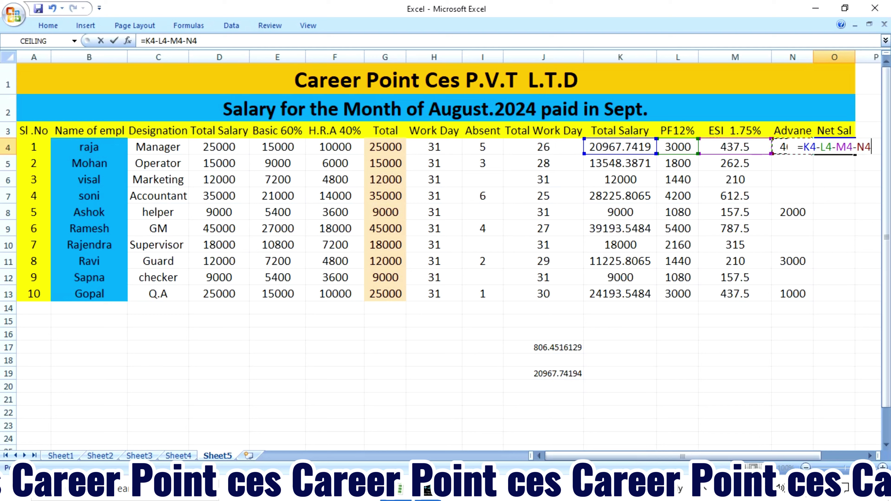
key(Return)
click(834, 147)
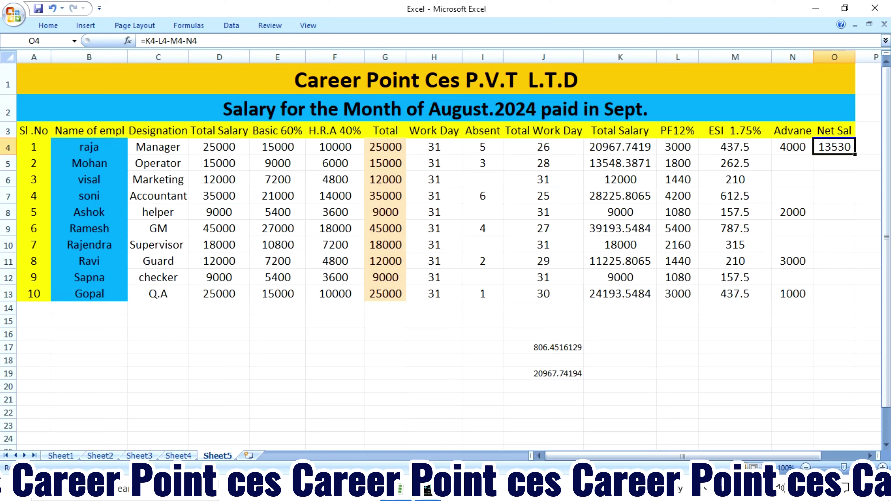
drag(855, 154, 845, 298)
Finish copying the net salary formula down to row 13 and review the Designation entries
click(676, 308)
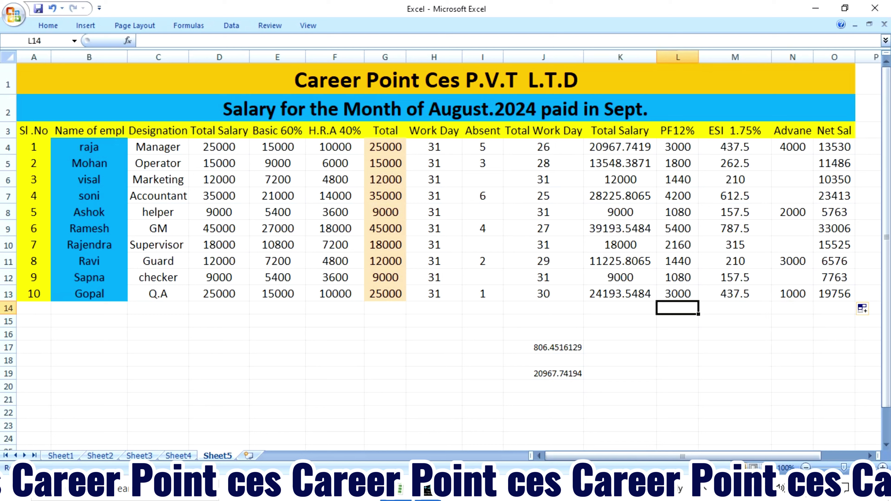
click(157, 294)
click(158, 261)
click(158, 212)
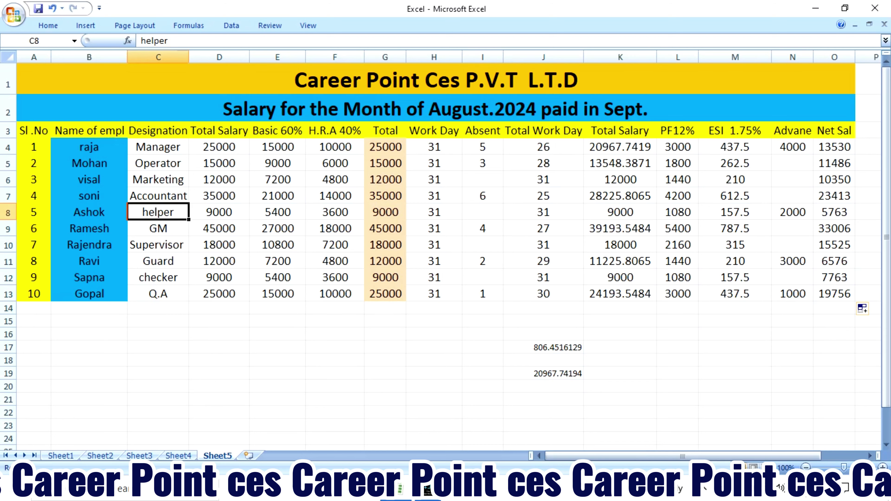
key(Right)
key(Up)
key(Up)
key(Up)
key(Up)
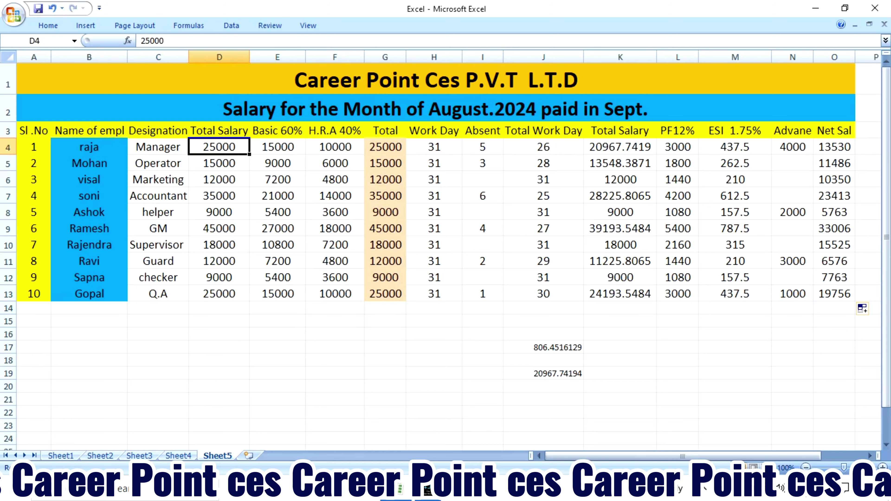
Review row 4's Basic 60%, H.R.A 40%, Total, Work Day, Absent, Total Work Day and Total Salary cells
click(277, 147)
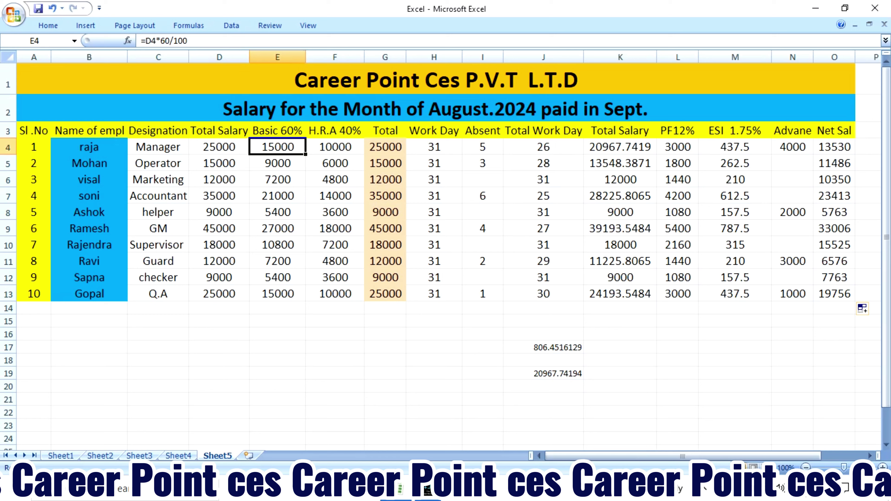
click(334, 146)
click(384, 146)
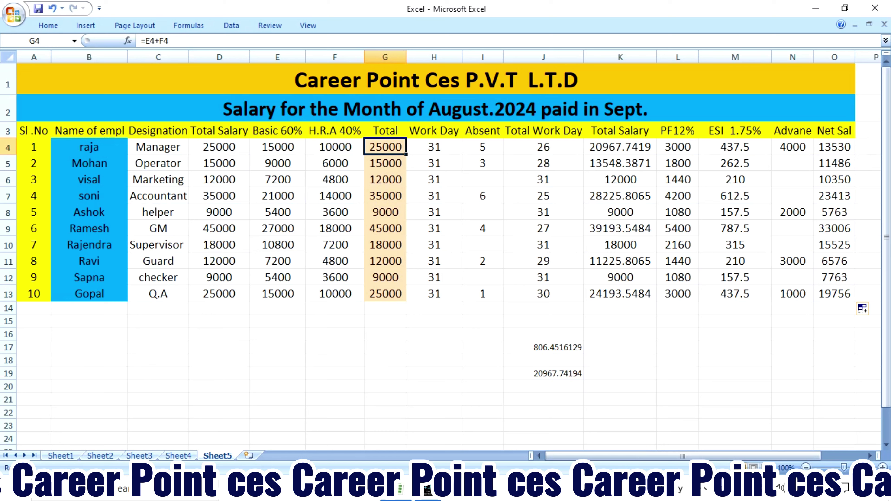
key(Right)
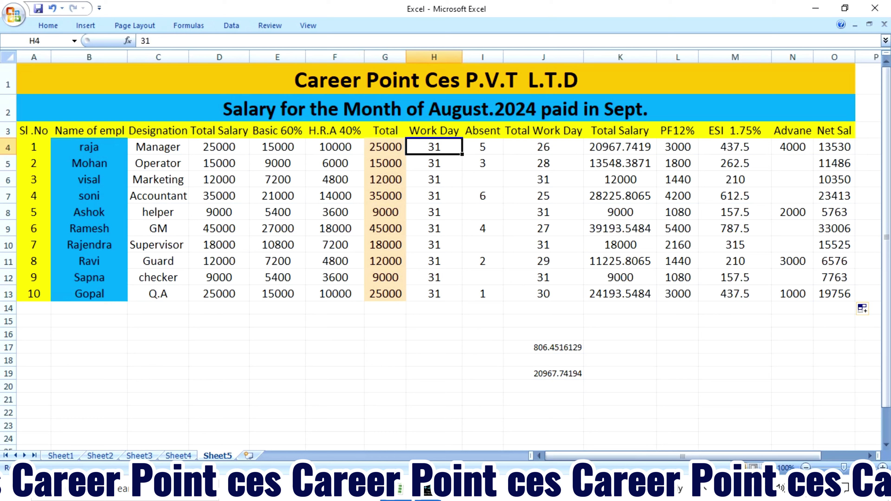
key(Right)
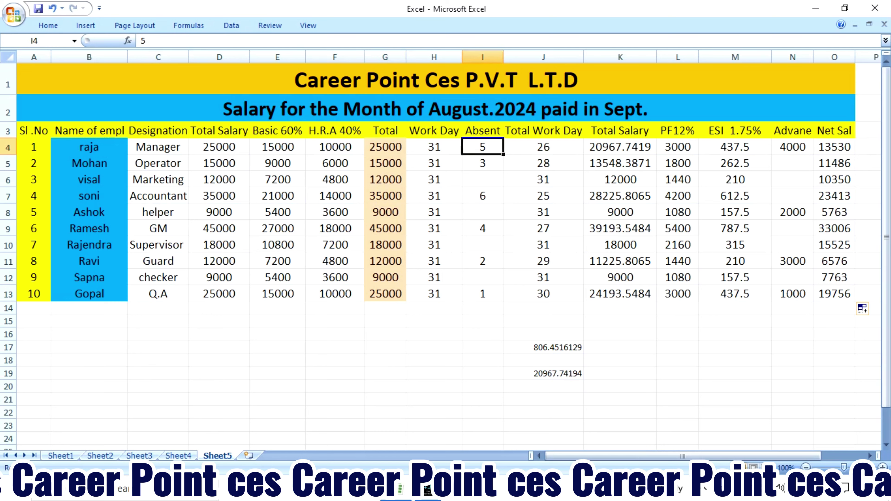
key(Right)
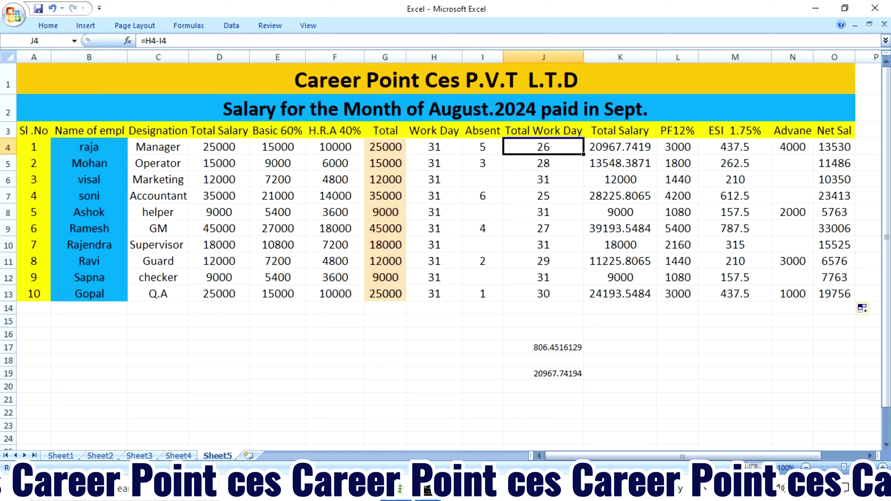
key(Right)
Review row 4's PF12%, ESI 1.75%, advance and net salary cells
key(Left)
key(Left)
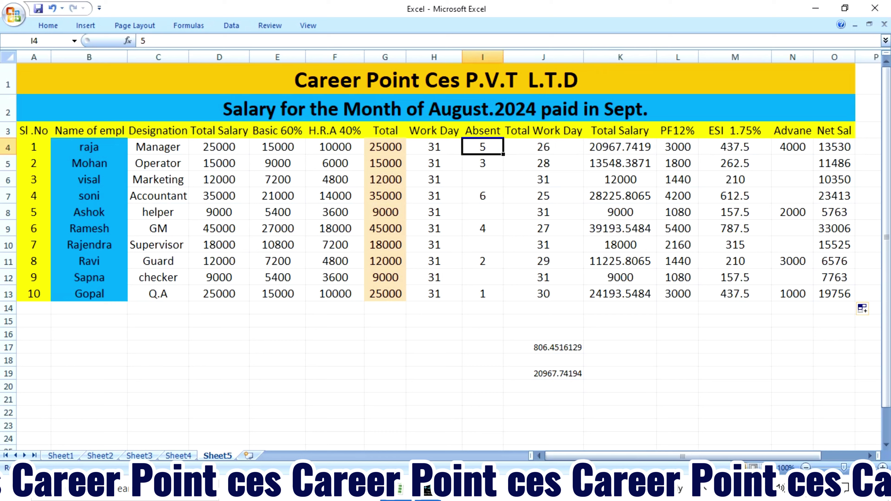
key(Right)
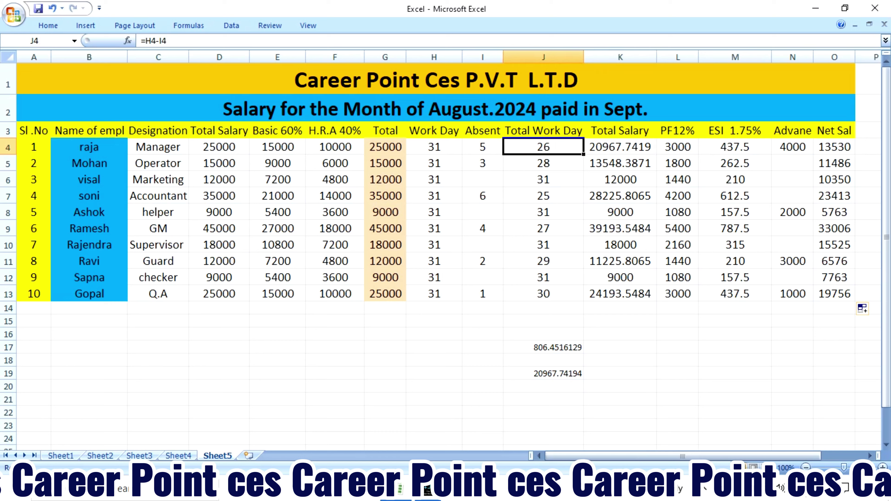
key(Right)
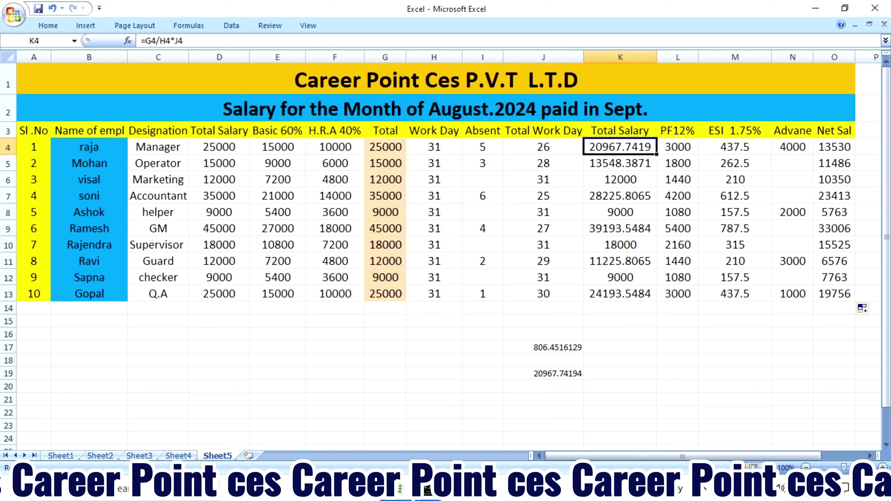
key(Right)
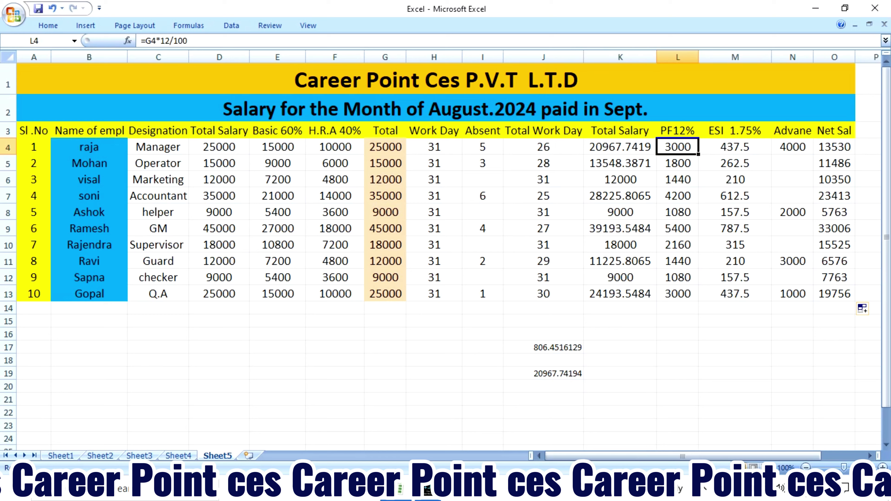
key(Right)
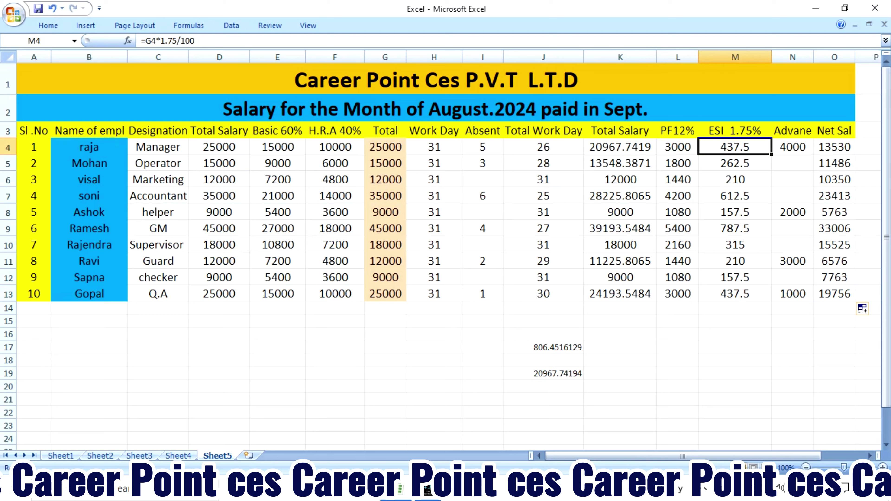
key(Right)
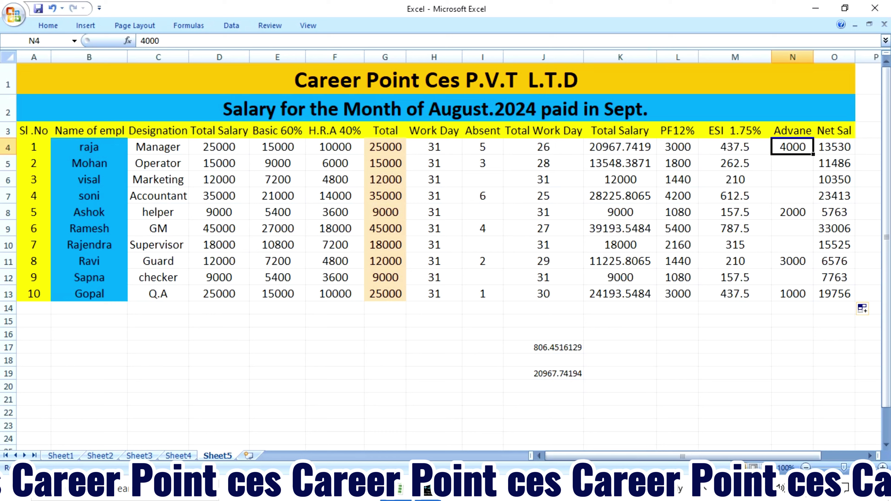
key(Right)
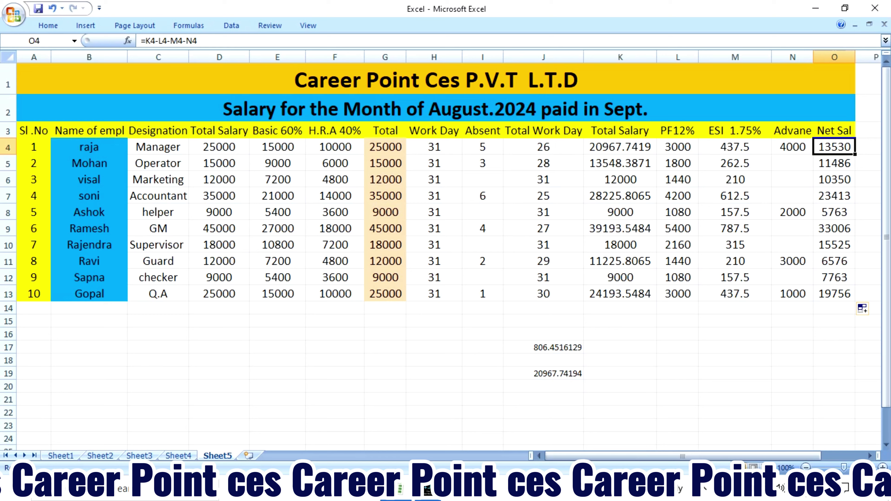
Check the net salary formulas for the second and third employees
key(Left)
key(Left)
key(Left)
key(Left)
key(Left)
key(Left)
key(Left)
key(Left)
key(Up)
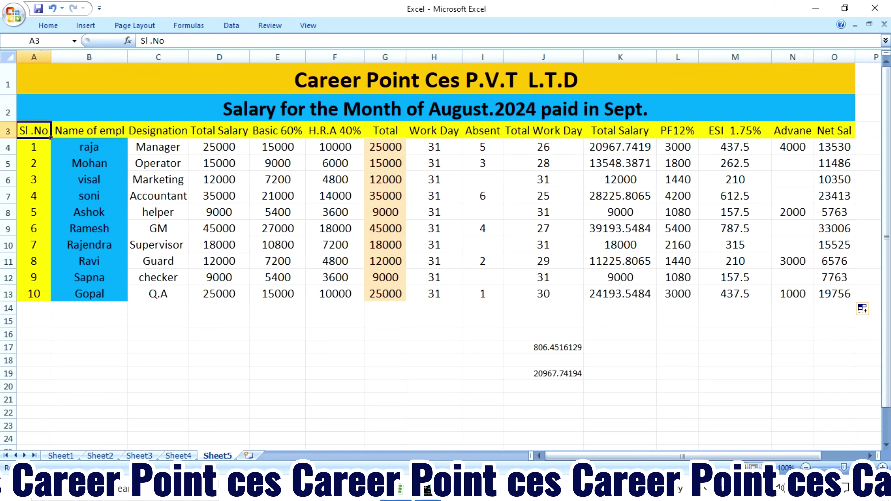
key(Down)
key(Right)
key(Down)
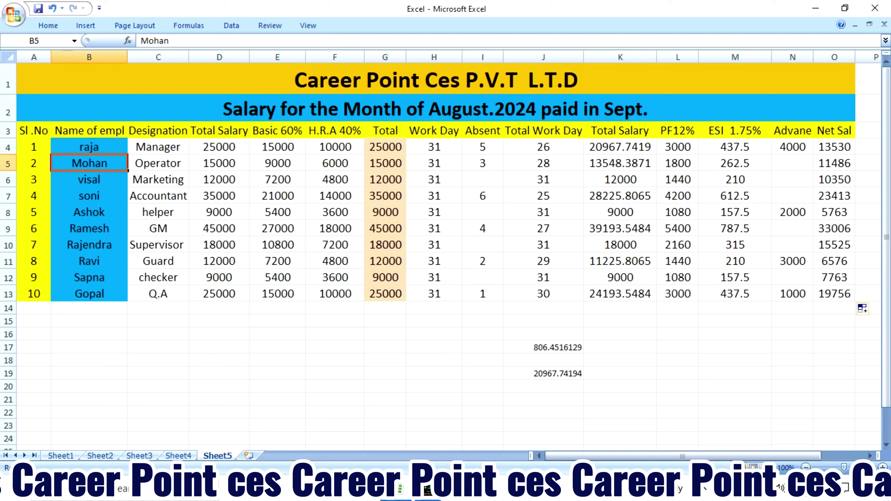
key(Right)
key(Right)
key(Right)
key(Right)
key(Right)
key(Right)
key(Right)
key(Right)
key(Right)
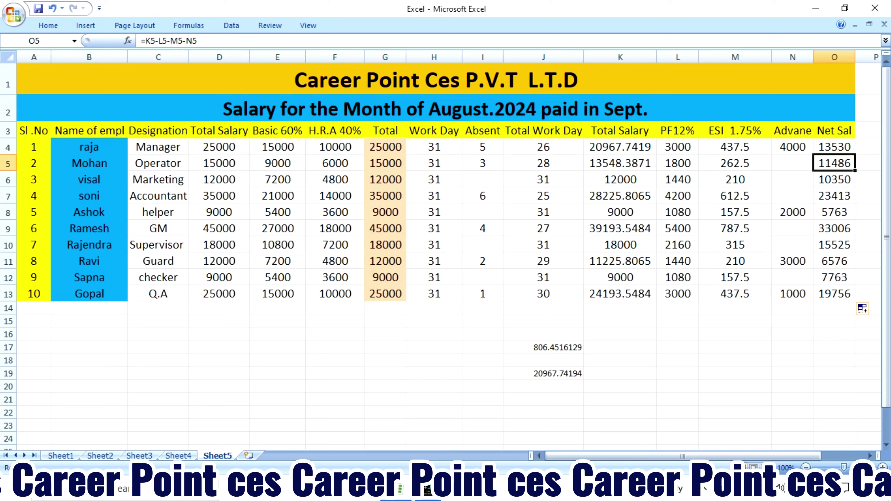
key(Down)
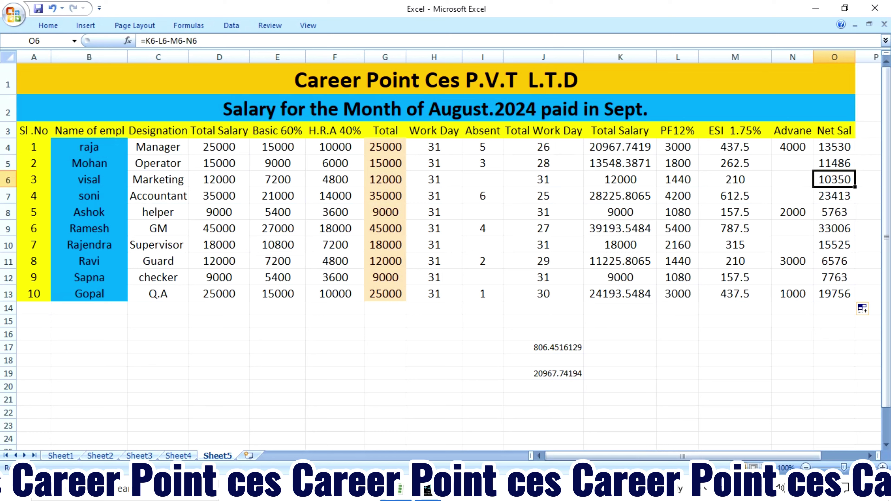